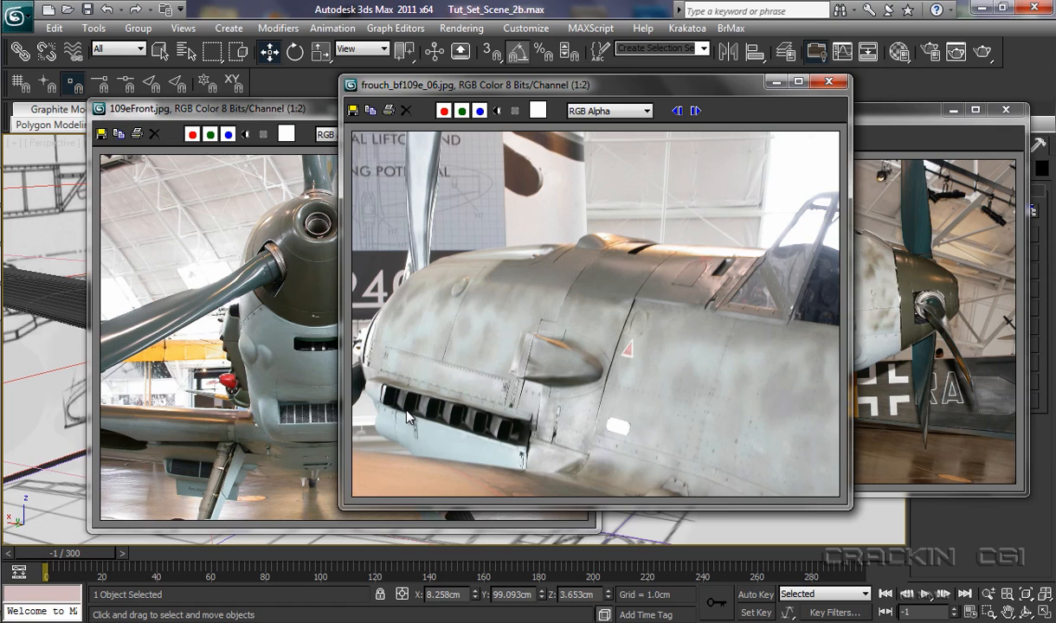
Review the 109eFront.jpg, frouch_bf109e_06.jpg and fhc_bf109e_09.jpg reference photos, moving their windows so each engine cowling view can be examined
{"action": "left_click", "coordinate": [276, 112]}
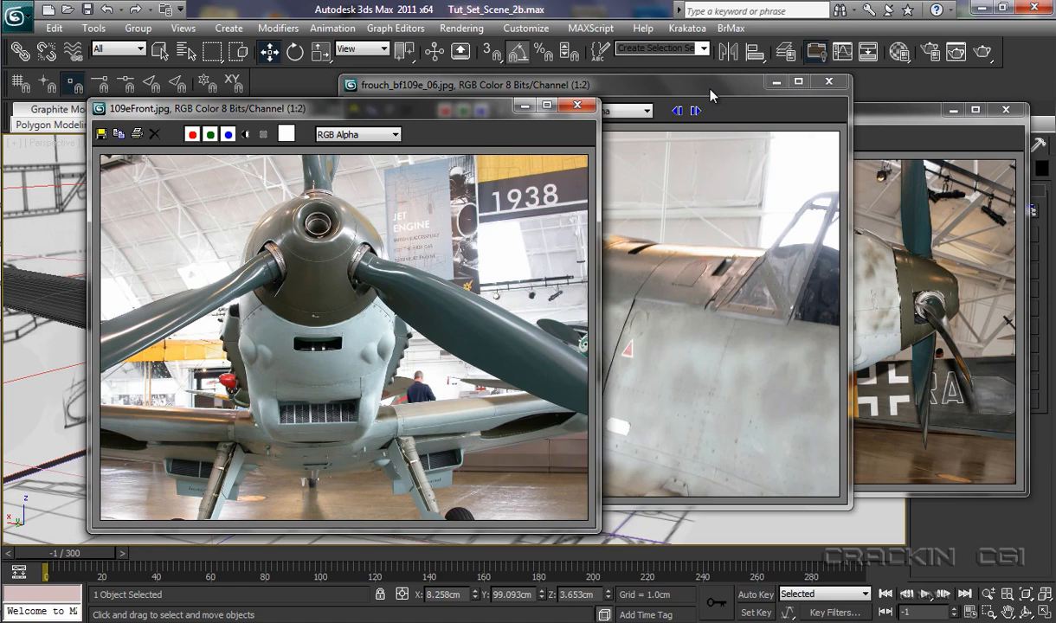
{"action": "left_click_drag", "start_coordinate": [710, 88], "coordinate": [511, 127]}
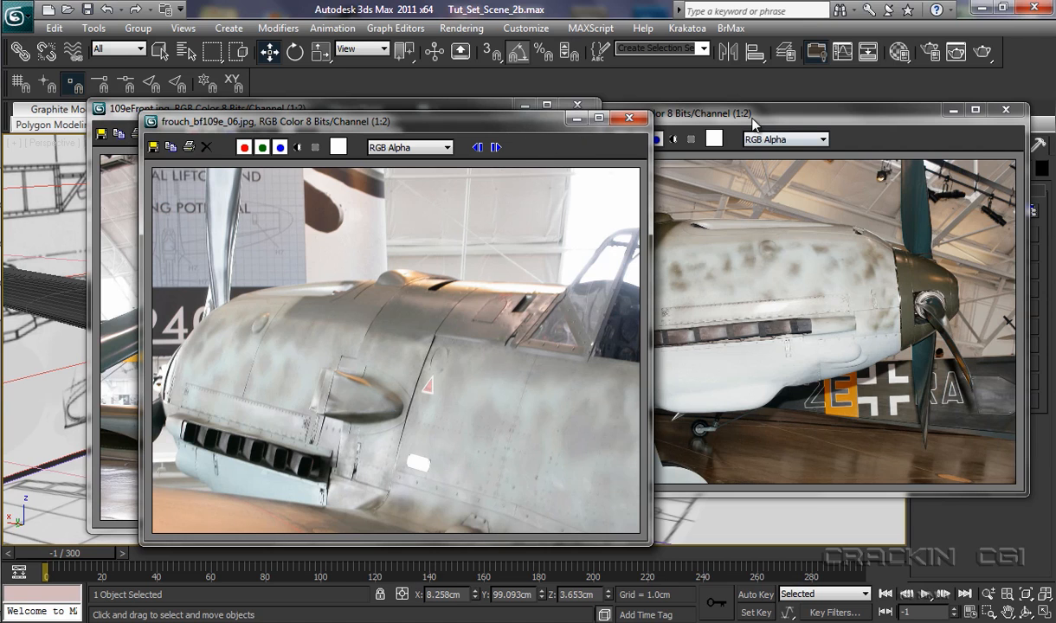
{"action": "left_click_drag", "start_coordinate": [755, 119], "coordinate": [559, 139]}
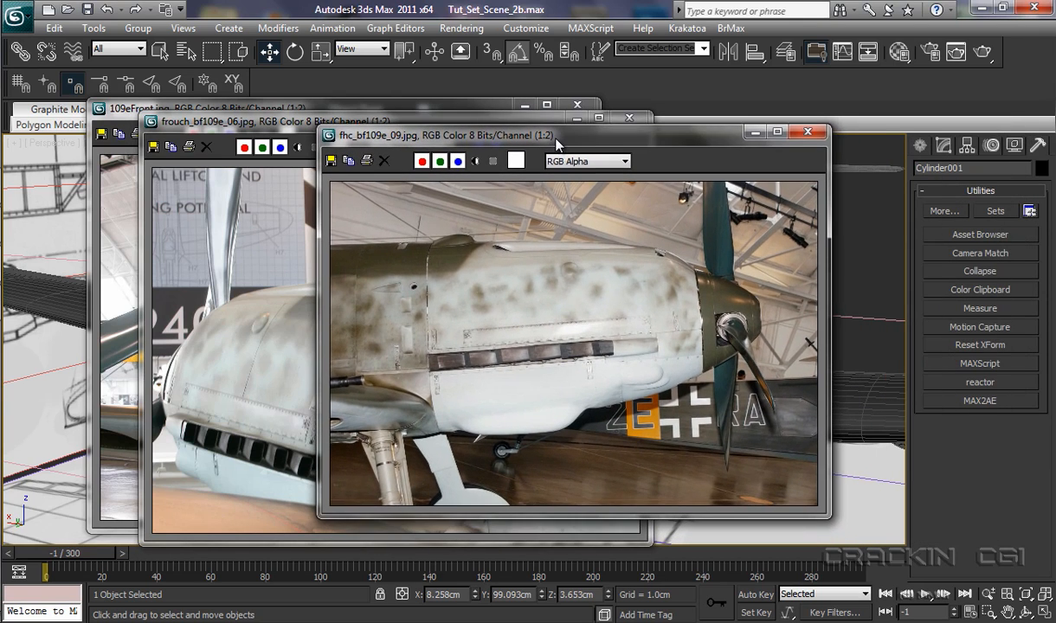
Open frouch_bf109e_20.jpg from the 109_Images folder in the Asset Browser, close the browser, and move the photo aside
{"action": "left_click", "coordinate": [976, 237]}
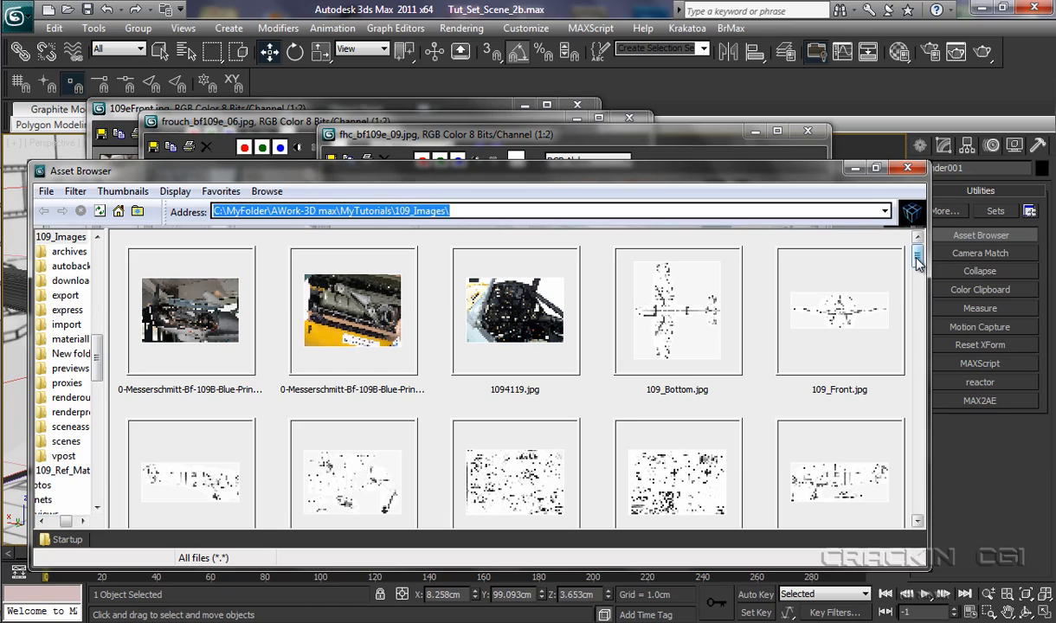
{"action": "left_click_drag", "start_coordinate": [917, 255], "coordinate": [925, 443]}
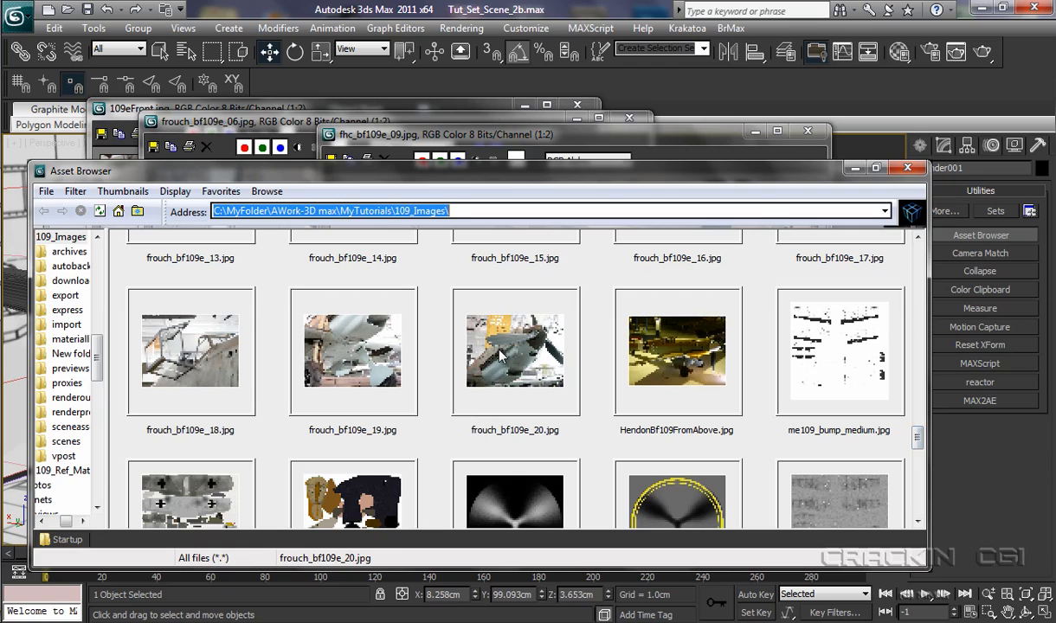
{"action": "double_click", "coordinate": [477, 339]}
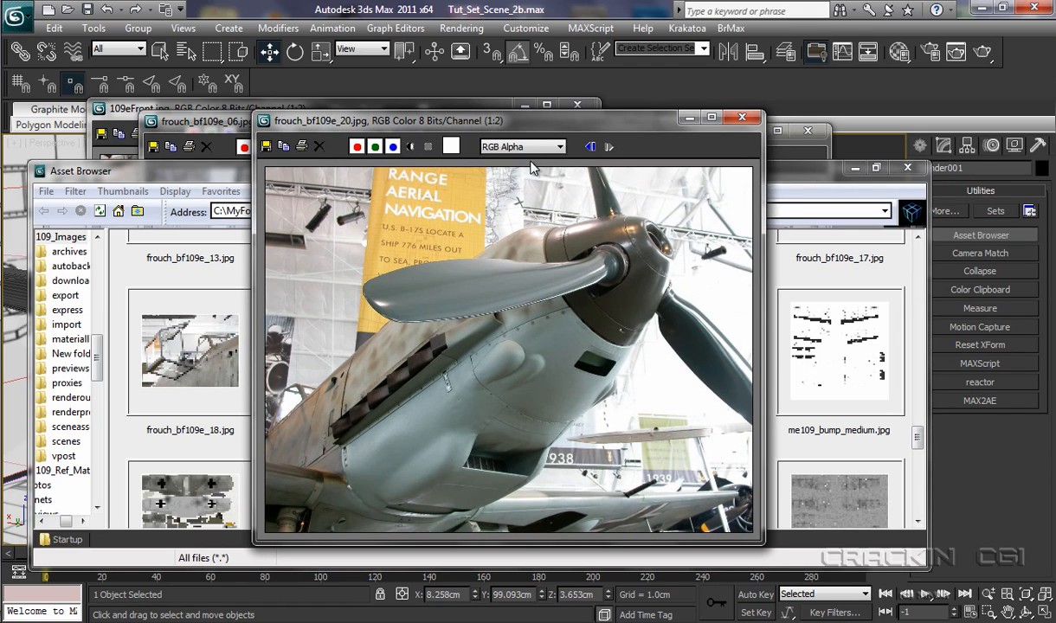
{"action": "left_click", "coordinate": [908, 167]}
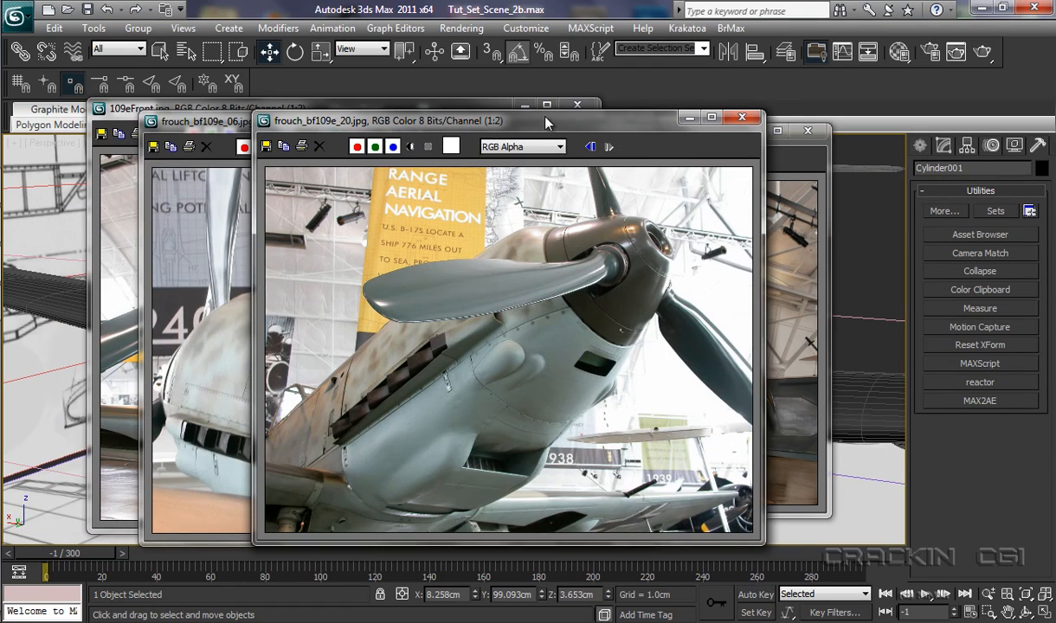
{"action": "left_click_drag", "start_coordinate": [526, 122], "coordinate": [367, 118]}
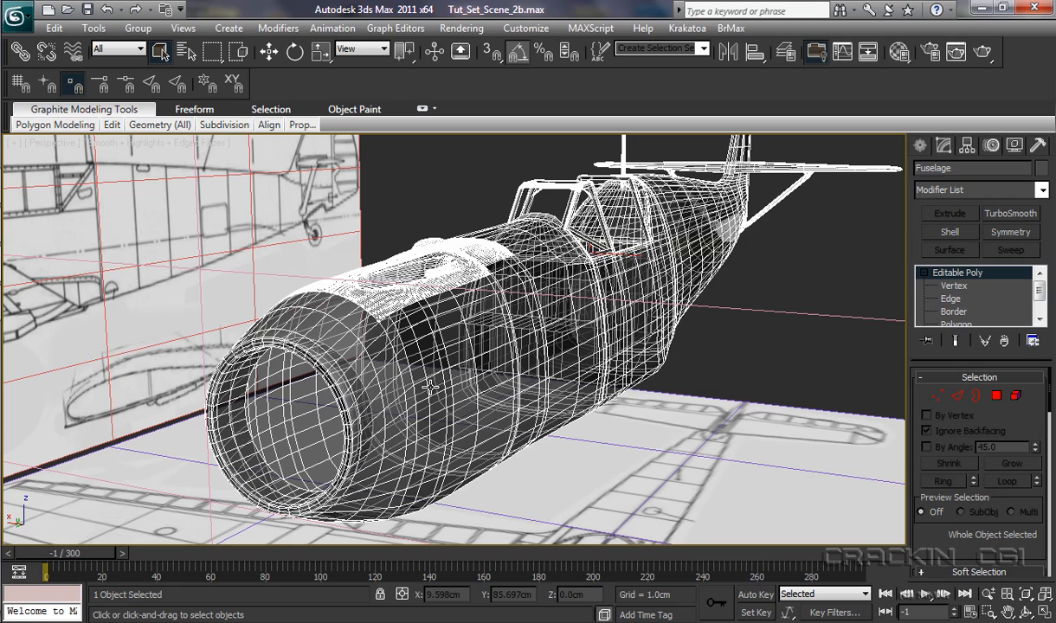
In the Left view, turn off Ignore Backfacing and select the row of fuselage polygons covering the exhaust outlets on both sides
{"action": "key", "text": "l"}
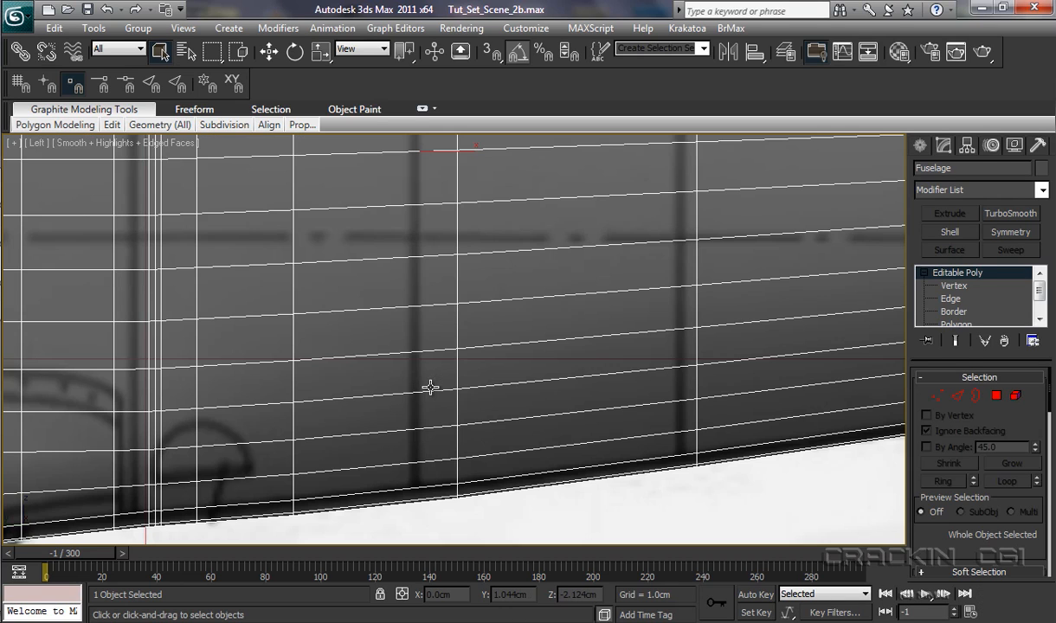
{"action": "middle_click_drag", "start_coordinate": [430, 387], "coordinate": [717, 402]}
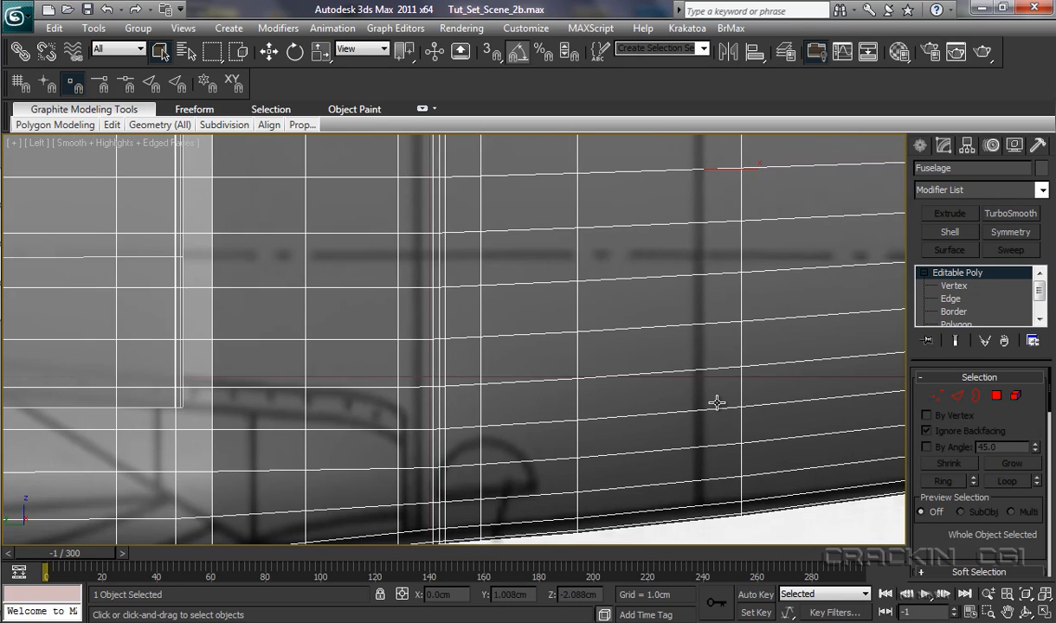
{"action": "mouse_move", "coordinate": [319, 351]}
{"action": "middle_mouse_down"}
{"action": "mouse_move", "coordinate": [768, 352]}
{"action": "mouse_move", "coordinate": [797, 337]}
{"action": "middle_mouse_up"}
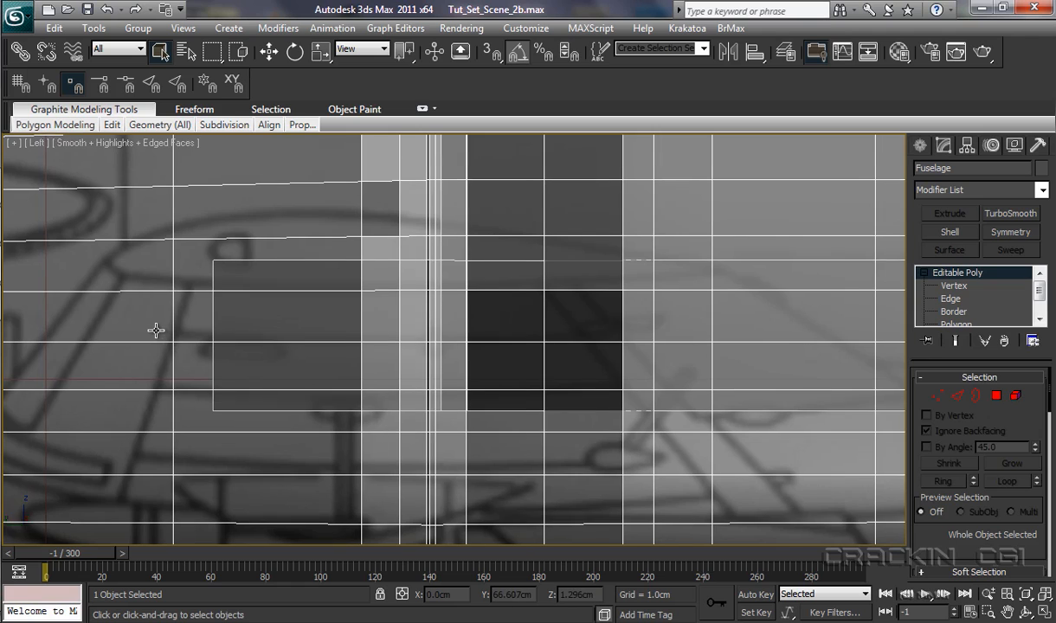
{"action": "middle_click_drag", "start_coordinate": [224, 331], "coordinate": [626, 332]}
{"action": "middle_click_drag", "start_coordinate": [293, 345], "coordinate": [721, 324]}
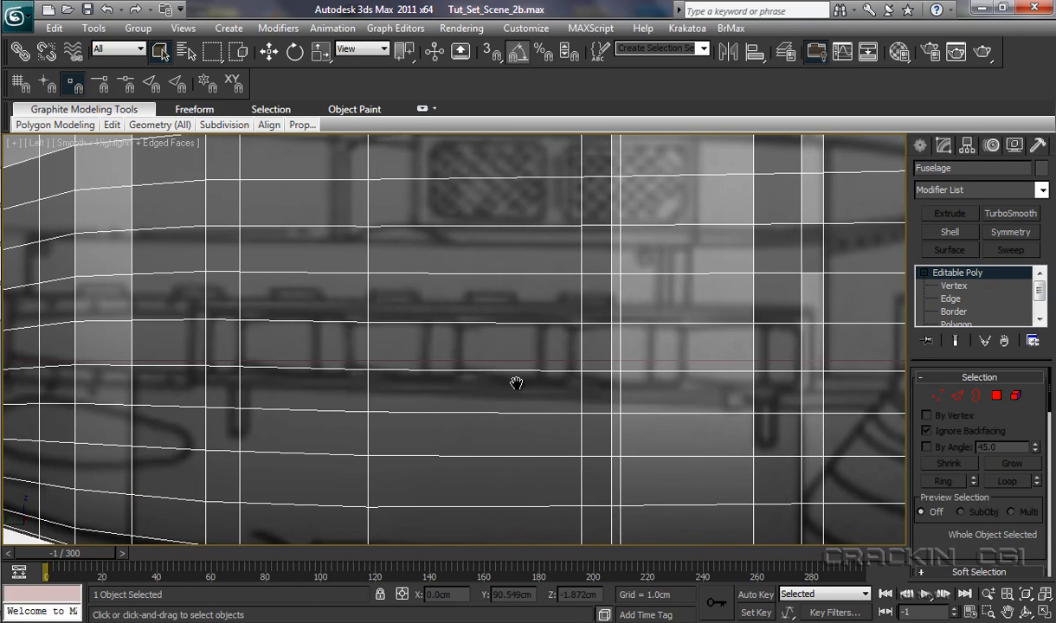
{"action": "middle_click_drag", "start_coordinate": [514, 382], "coordinate": [585, 358]}
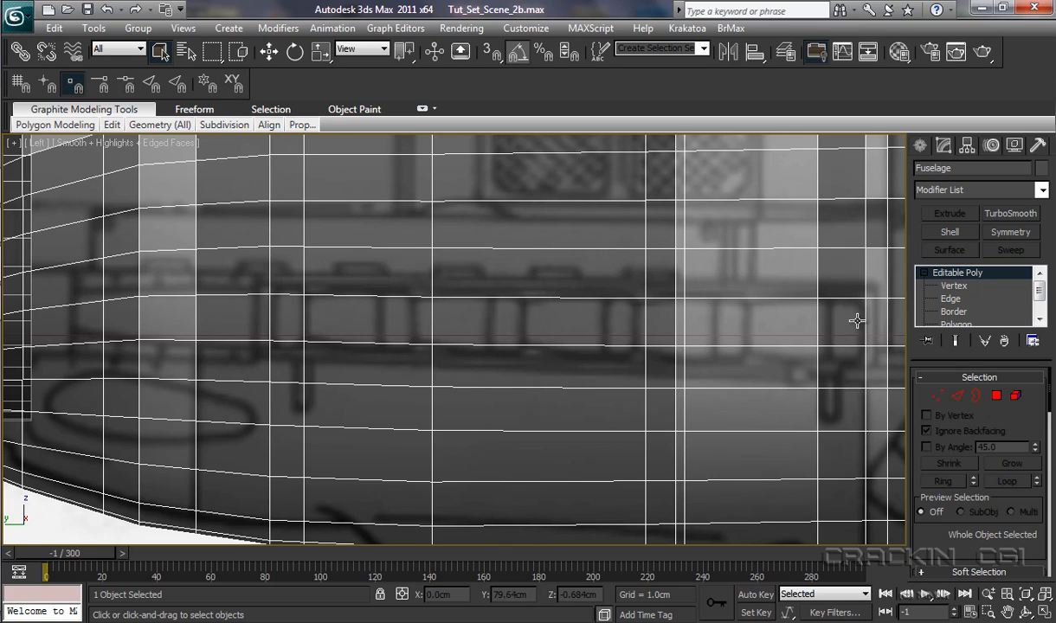
{"action": "left_click_drag", "start_coordinate": [1040, 293], "coordinate": [1040, 303]}
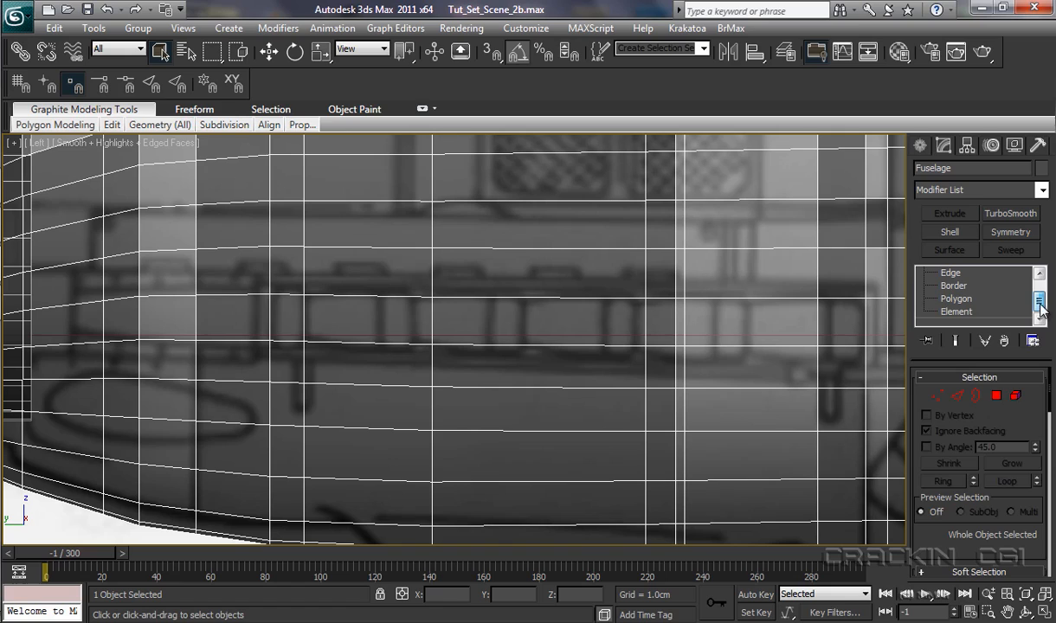
{"action": "left_click", "coordinate": [959, 299]}
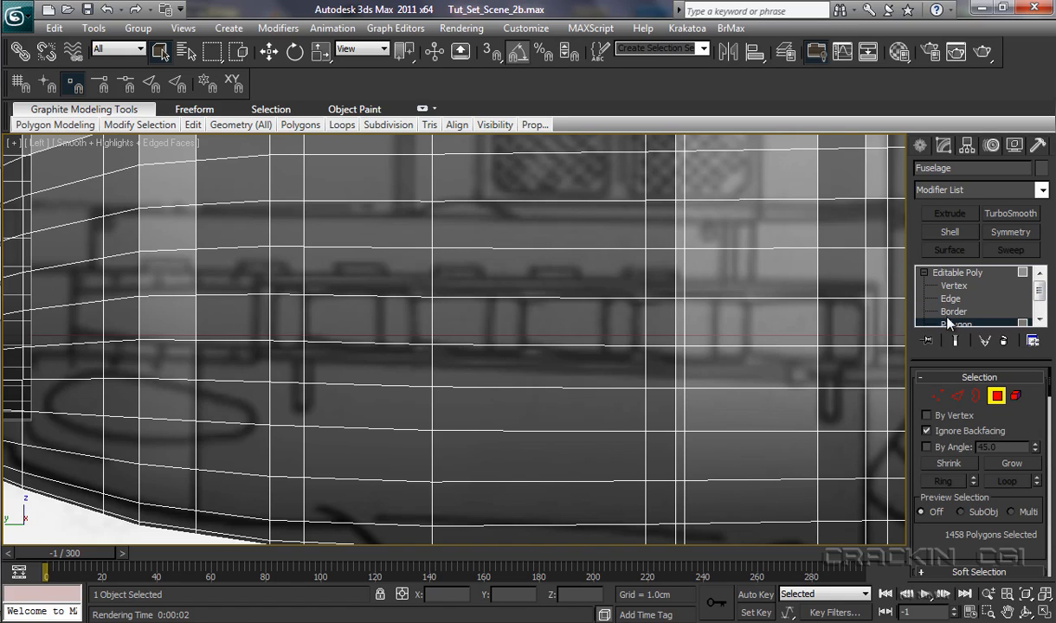
{"action": "left_click", "coordinate": [927, 431]}
{"action": "left_click_drag", "start_coordinate": [235, 314], "coordinate": [751, 317]}
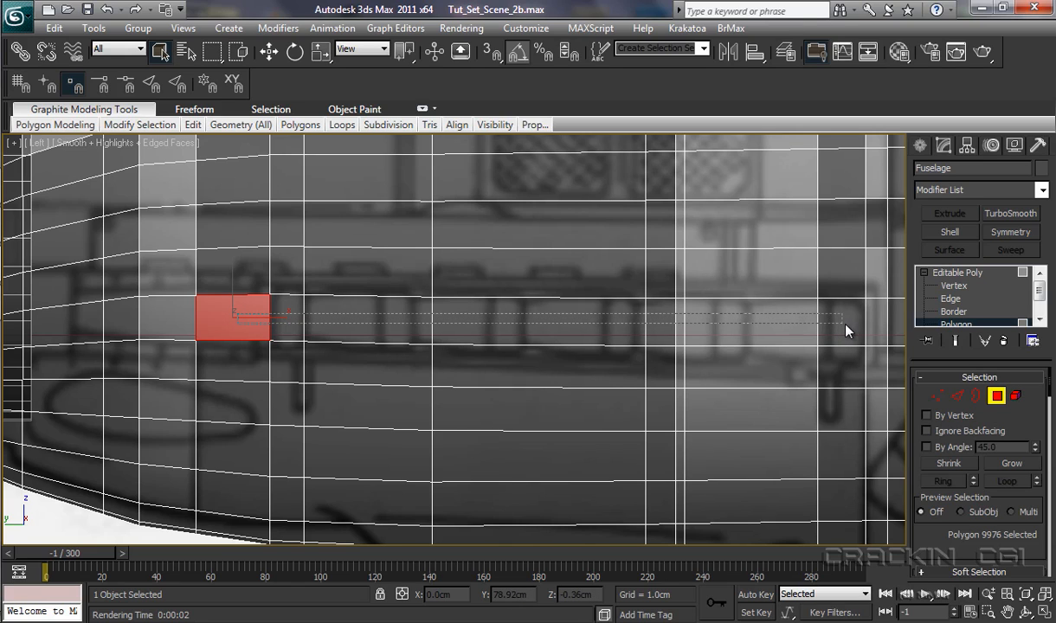
{"action": "left_click_drag", "start_coordinate": [860, 329], "coordinate": [861, 330]}
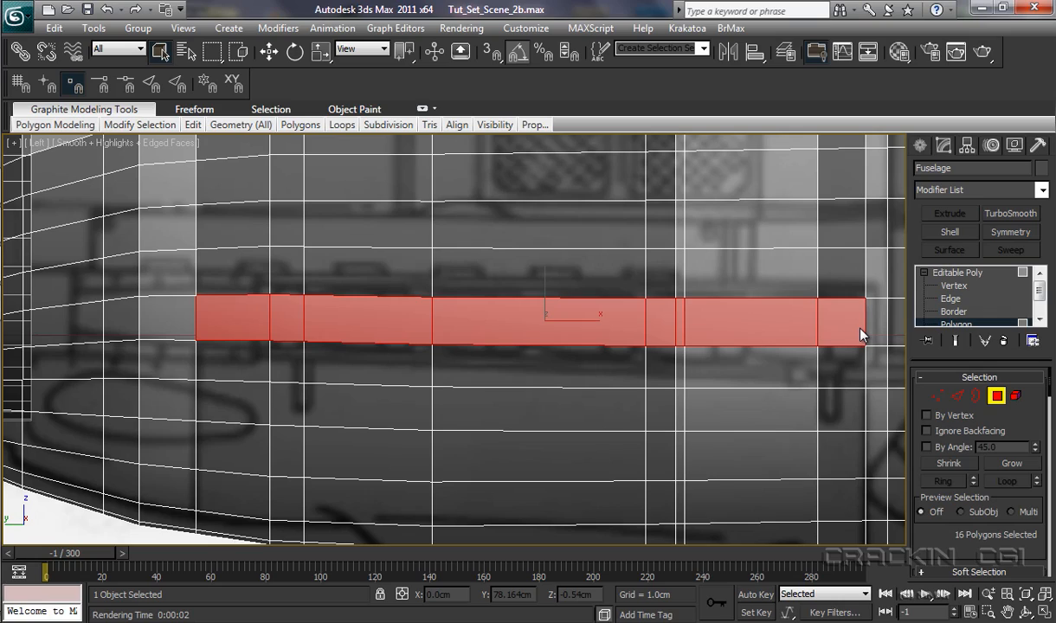
Extrude the selected exhaust polygons inward with a height of -0.059 cm to recess the slots on both sides
{"action": "key", "text": "p"}
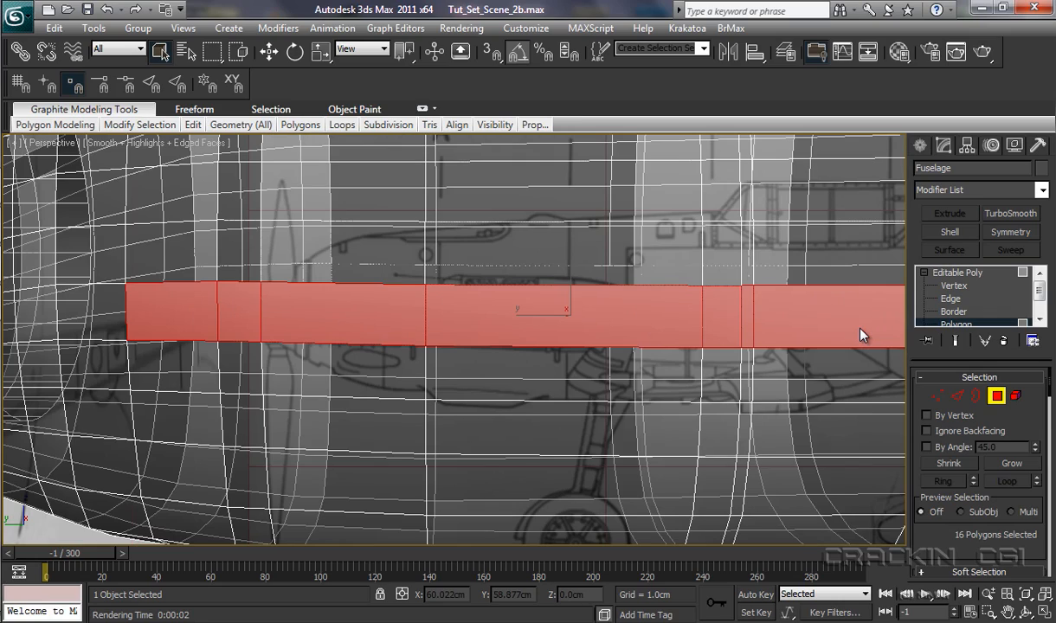
{"action": "middle_click_drag", "start_coordinate": [687, 389], "coordinate": [753, 389], "text": "alt"}
{"action": "middle_click_drag", "start_coordinate": [625, 388], "coordinate": [660, 507], "text": "alt"}
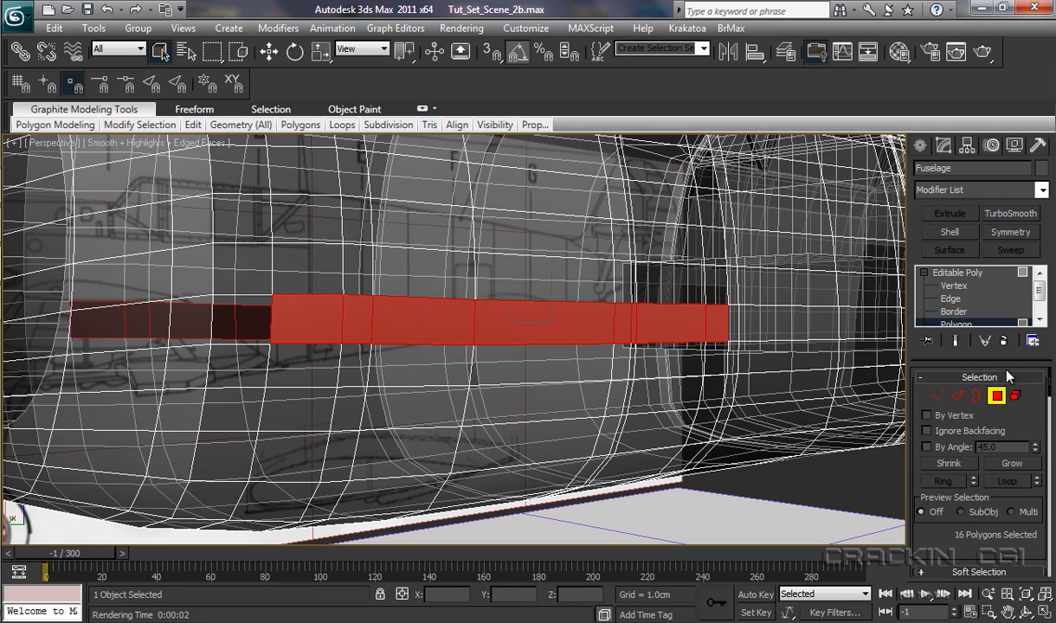
{"action": "left_click_drag", "start_coordinate": [1049, 373], "coordinate": [1050, 497]}
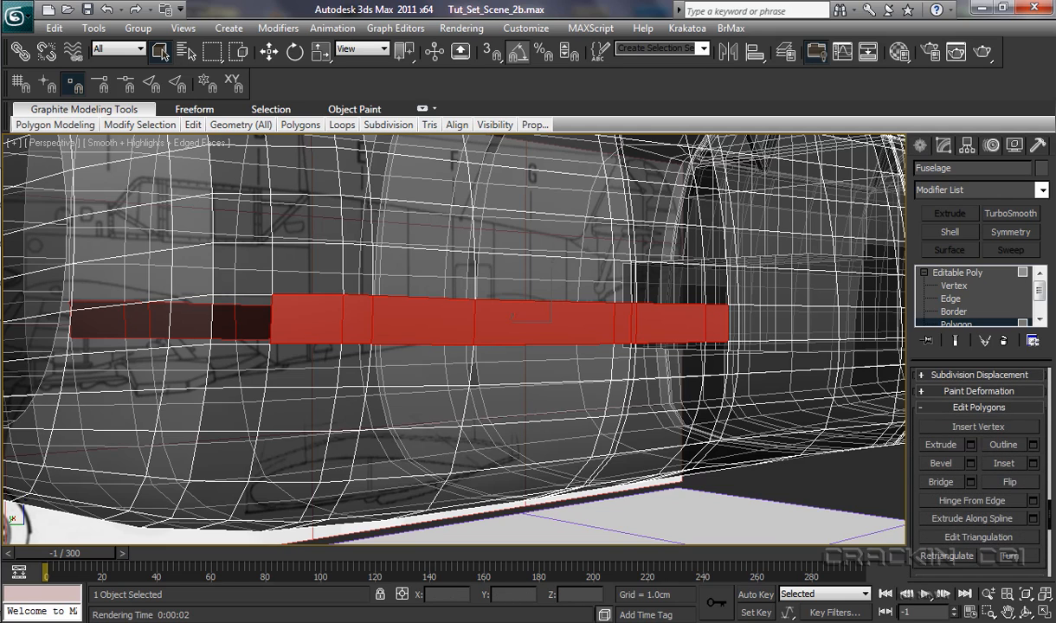
{"action": "left_click", "coordinate": [971, 445]}
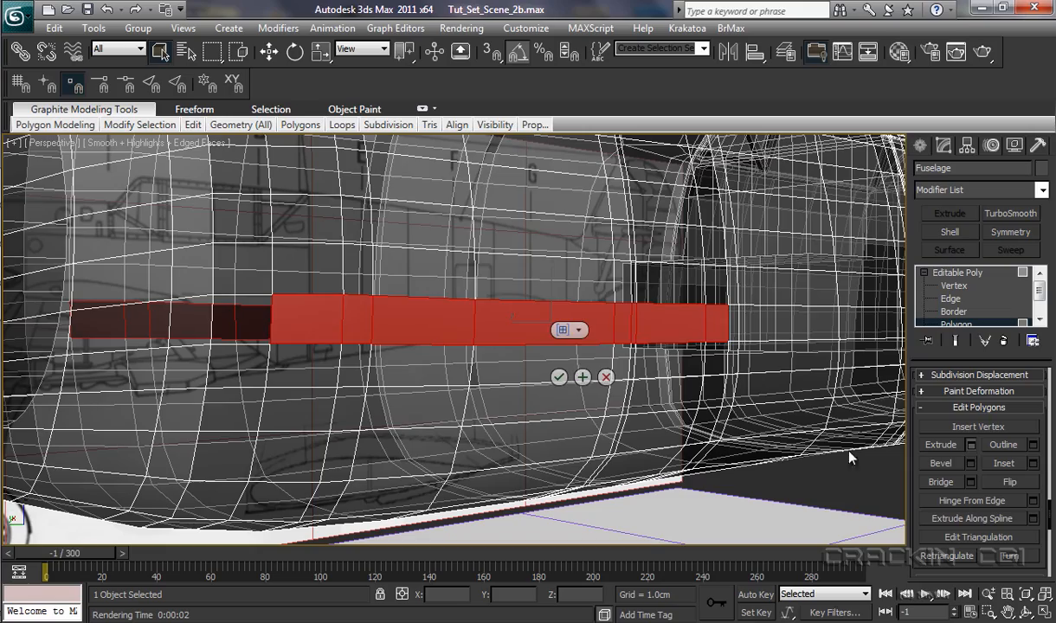
{"action": "middle_click_drag", "start_coordinate": [643, 451], "coordinate": [668, 455], "text": "alt"}
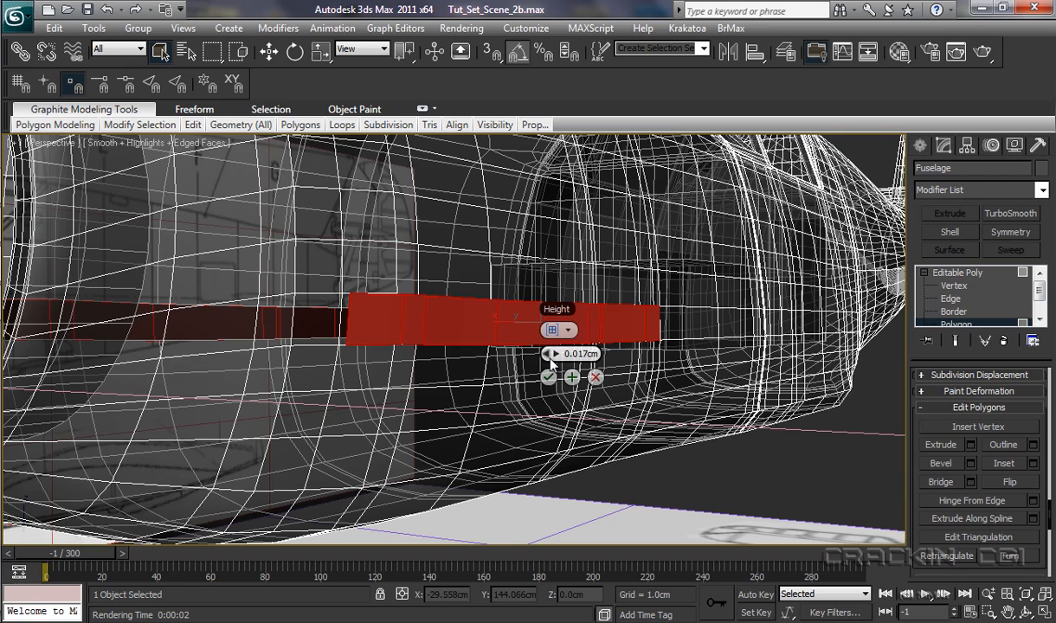
{"action": "right_click", "coordinate": [551, 356]}
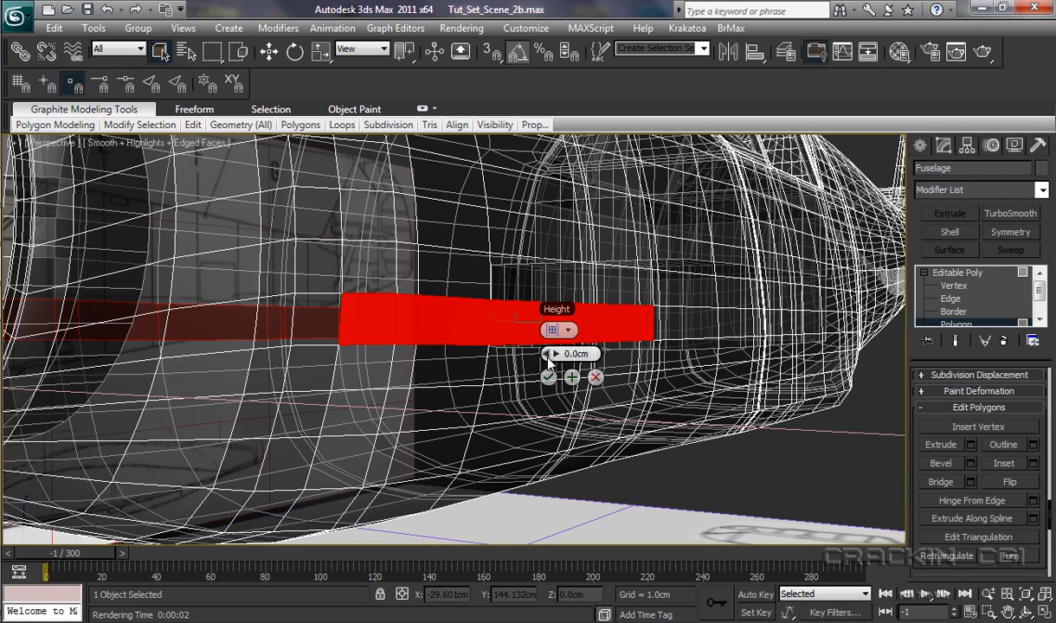
{"action": "left_click", "coordinate": [549, 355]}
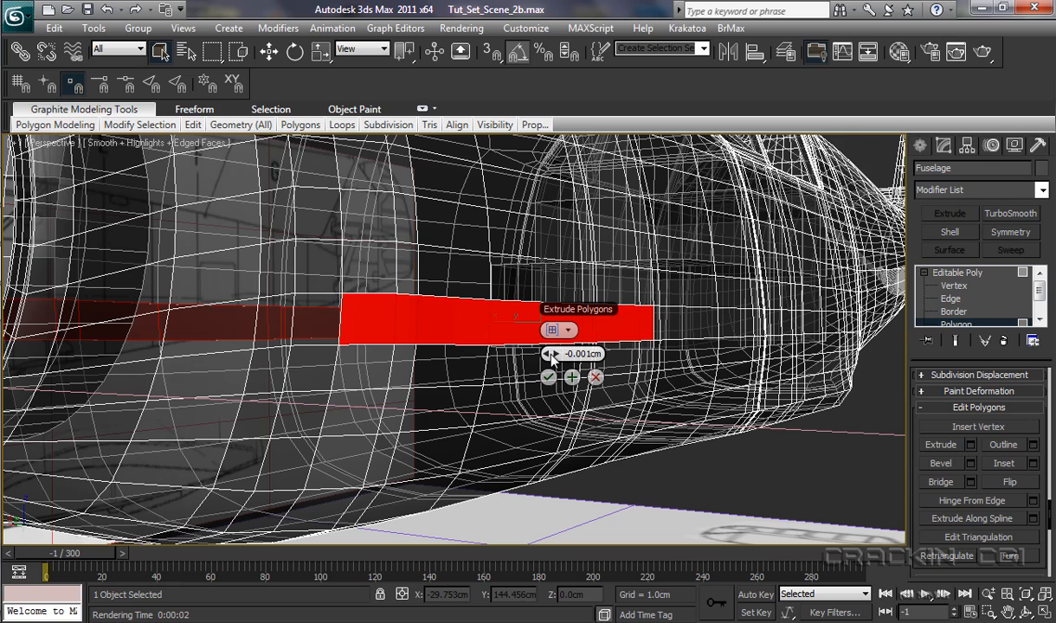
{"action": "left_click_drag", "start_coordinate": [551, 356], "coordinate": [545, 363]}
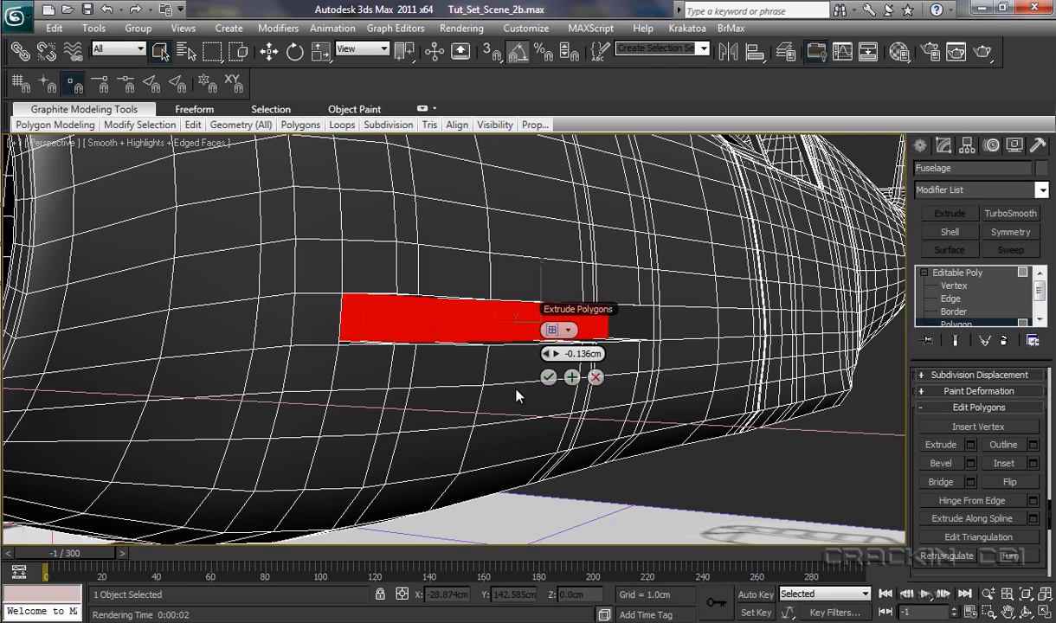
{"action": "middle_click_drag", "start_coordinate": [630, 370], "coordinate": [606, 376], "text": "alt"}
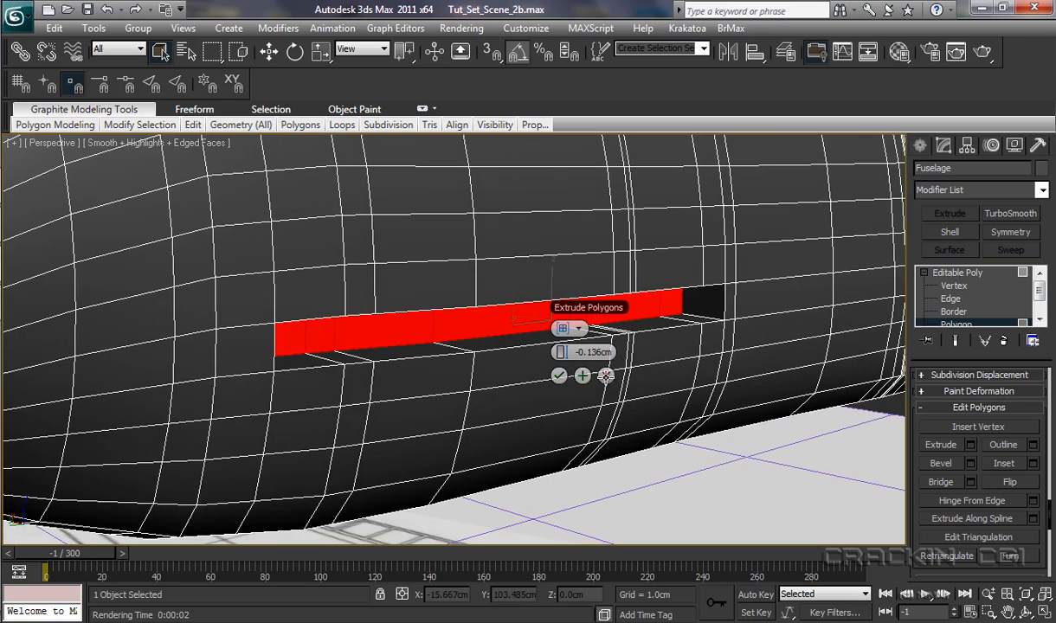
{"action": "left_click_drag", "start_coordinate": [564, 353], "coordinate": [562, 384]}
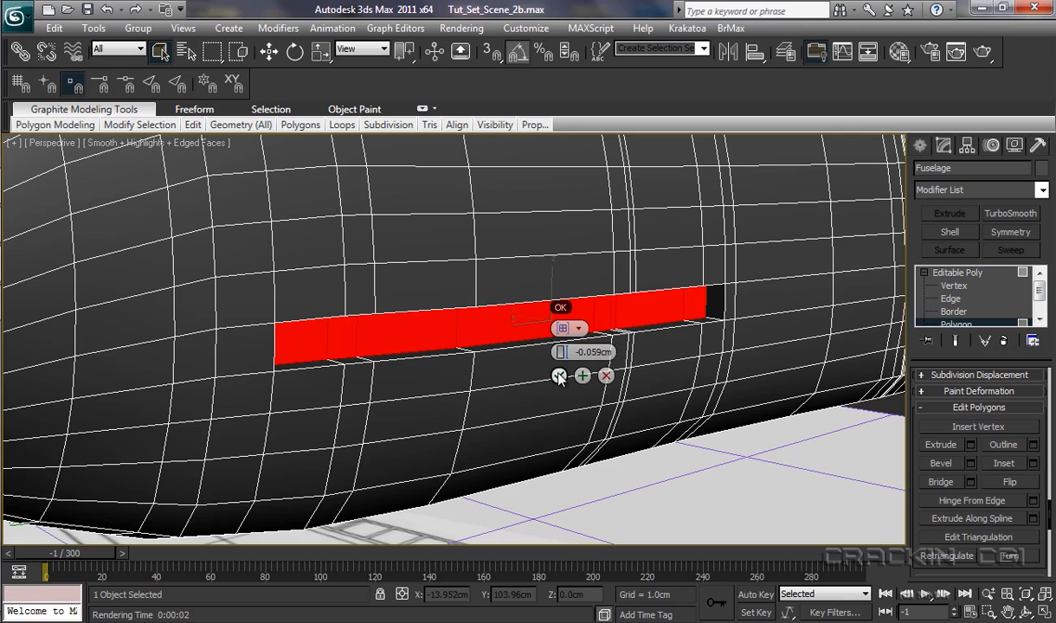
{"action": "left_click", "coordinate": [560, 377]}
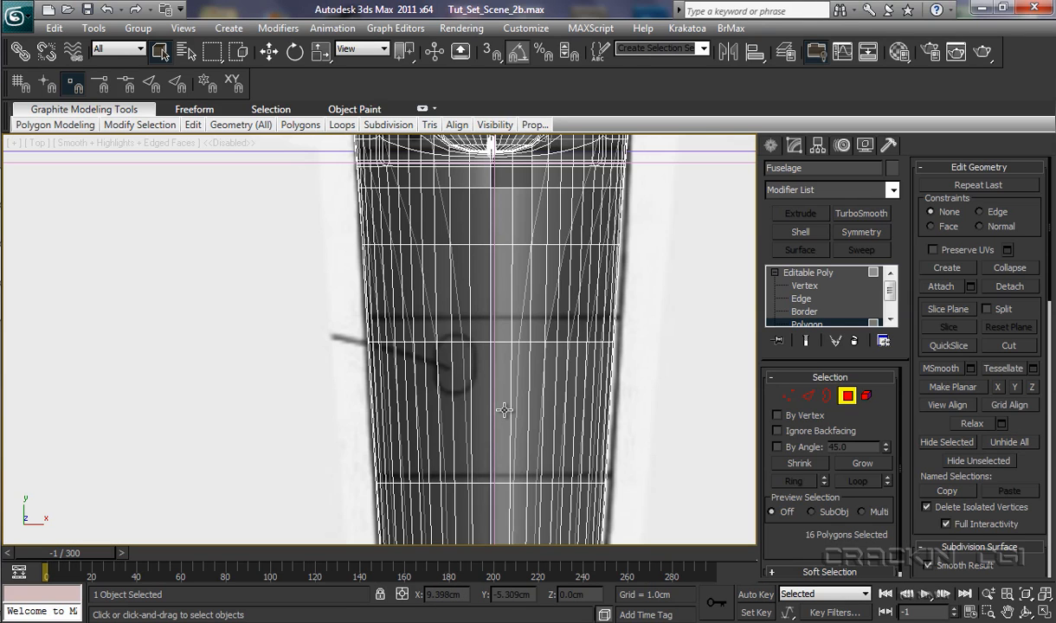
Clear the exhaust polygon selection in the Top view and return the fuselage to object level
{"action": "key", "text": "z"}
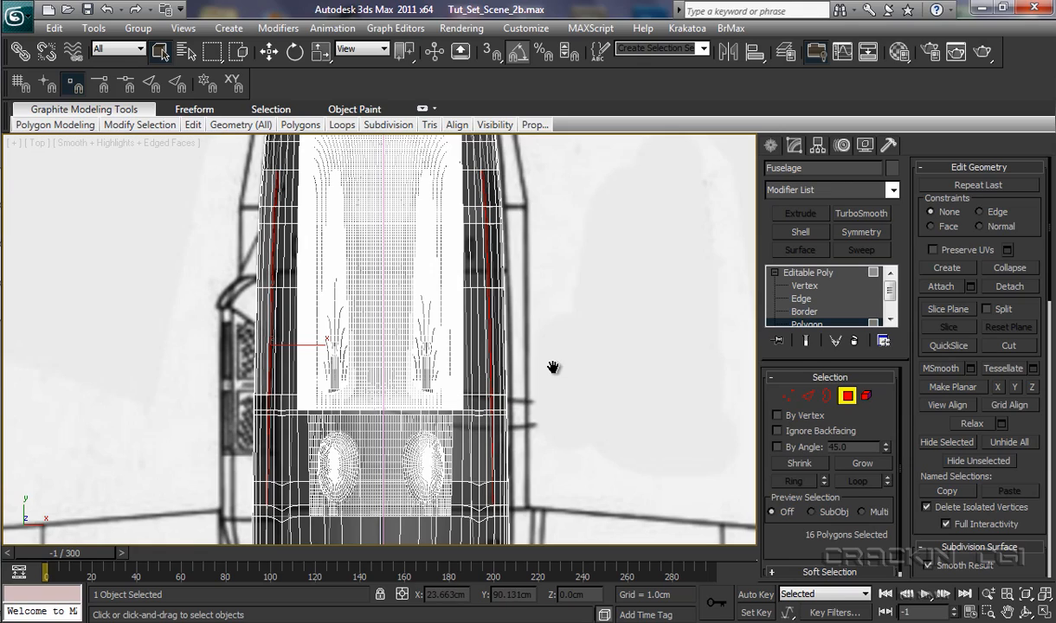
{"action": "middle_click_drag", "start_coordinate": [553, 367], "coordinate": [554, 462]}
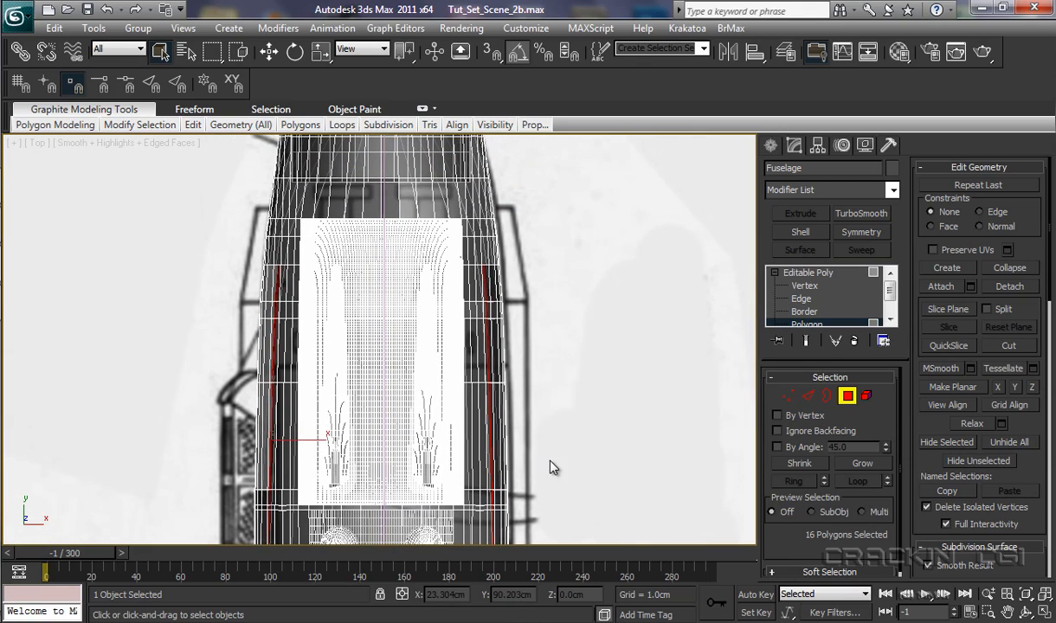
{"action": "scroll", "coordinate": [555, 400], "scroll_direction": "up", "scroll_amount": 4}
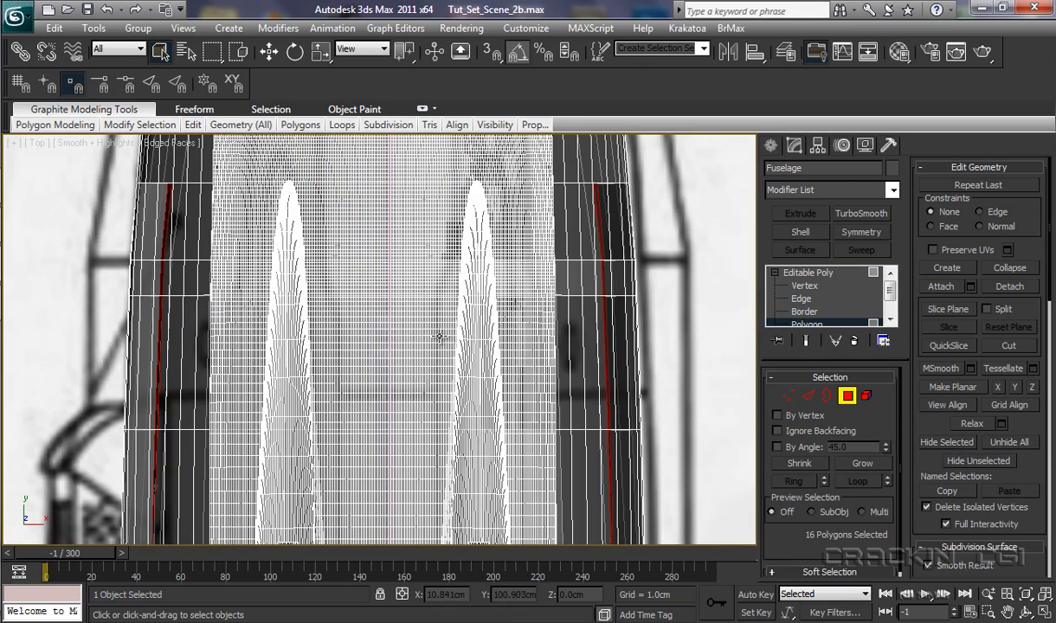
{"action": "middle_click_drag", "start_coordinate": [439, 337], "coordinate": [487, 438]}
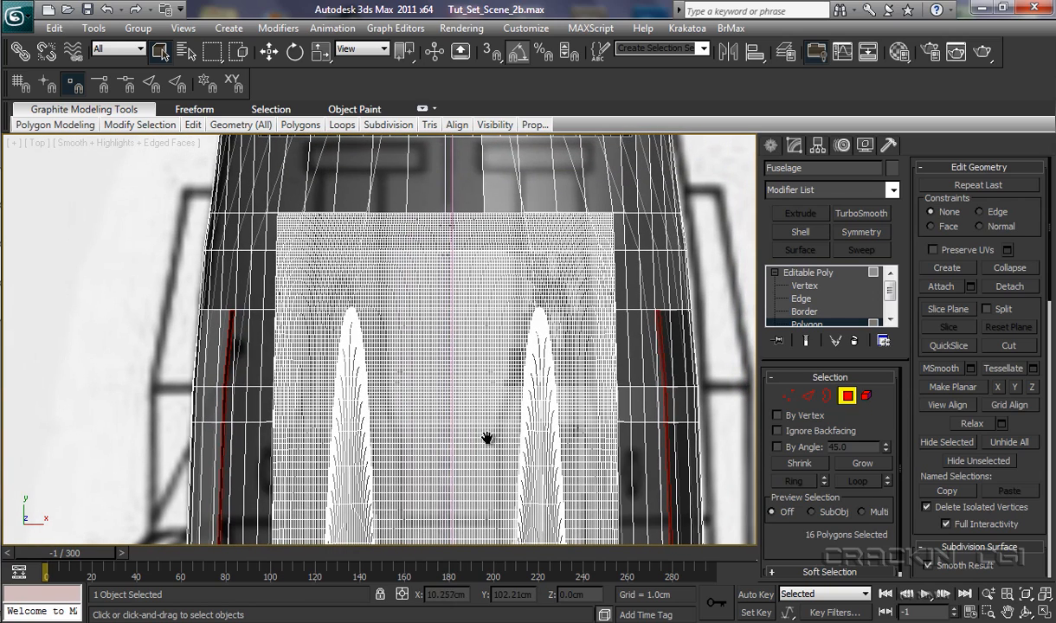
{"action": "left_click", "coordinate": [149, 298]}
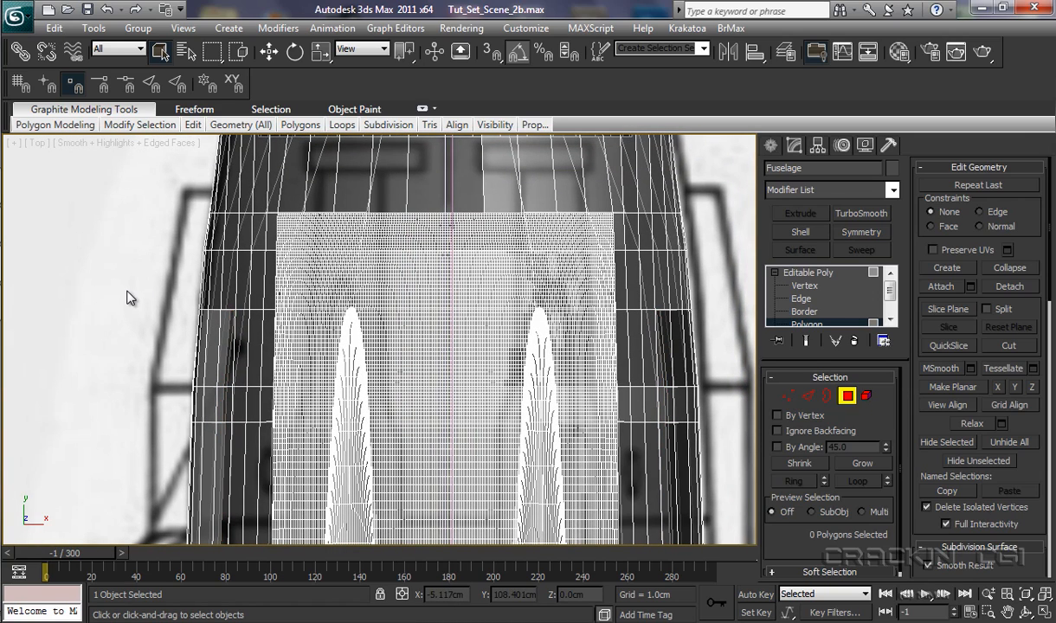
{"action": "left_click", "coordinate": [809, 274]}
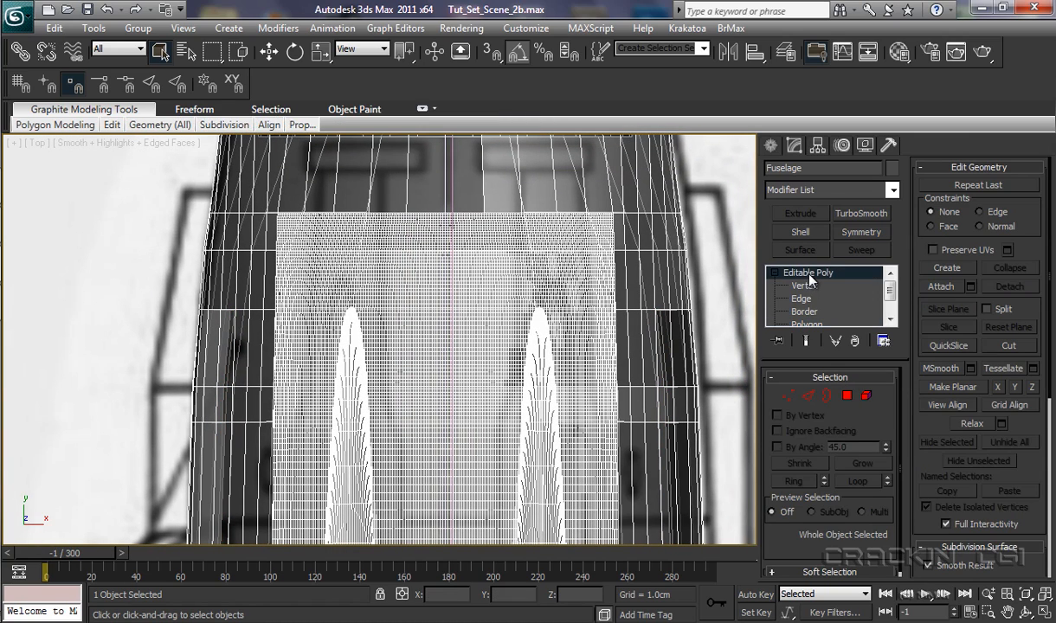
Draw a three-point bent line at the front of one exhaust slot, its inner segment about 2.57 cm long, ending outside the fuselage
{"action": "left_click", "coordinate": [771, 148]}
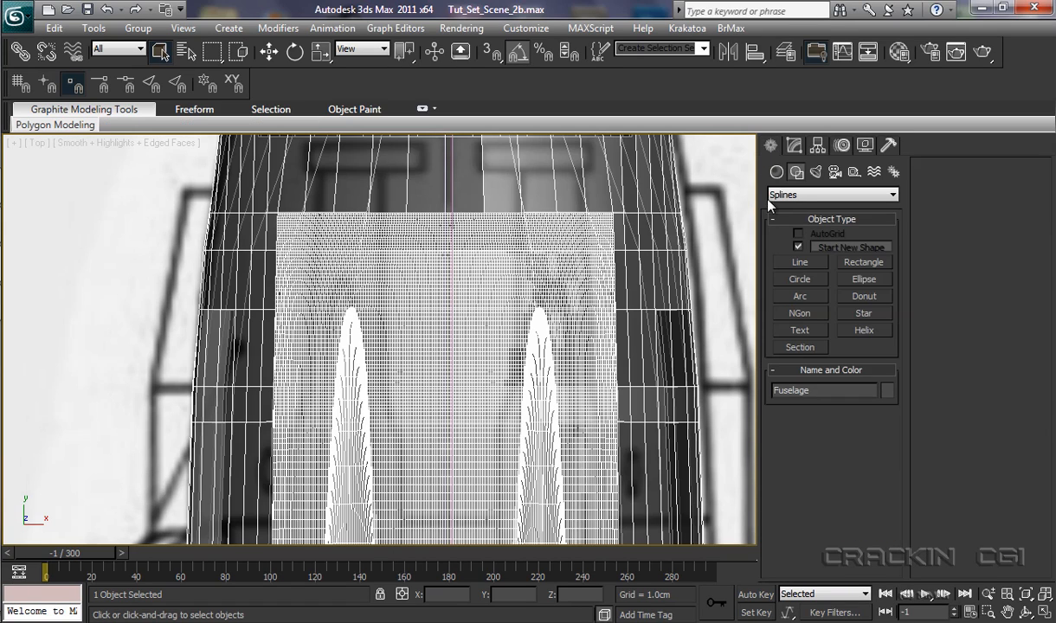
{"action": "left_click", "coordinate": [797, 173]}
{"action": "left_click", "coordinate": [798, 264]}
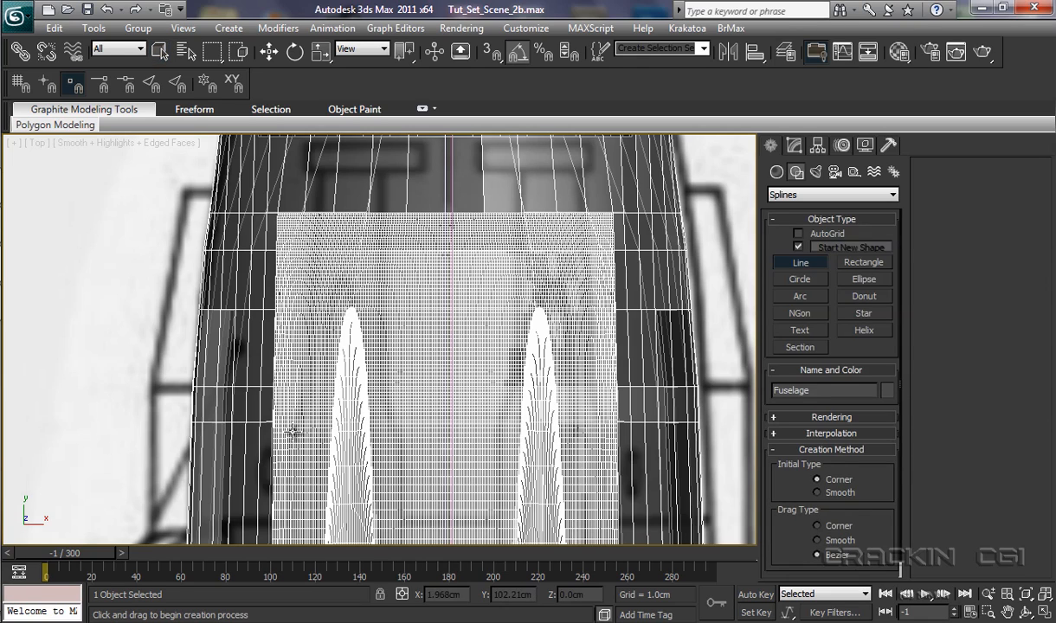
{"action": "left_click", "coordinate": [264, 265]}
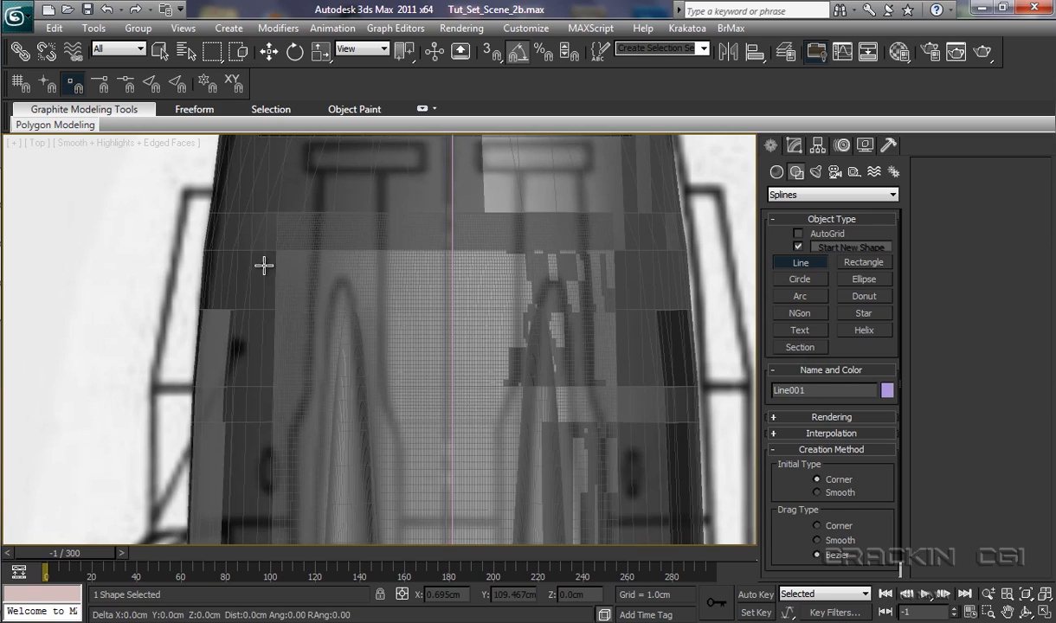
{"action": "left_click", "coordinate": [213, 299]}
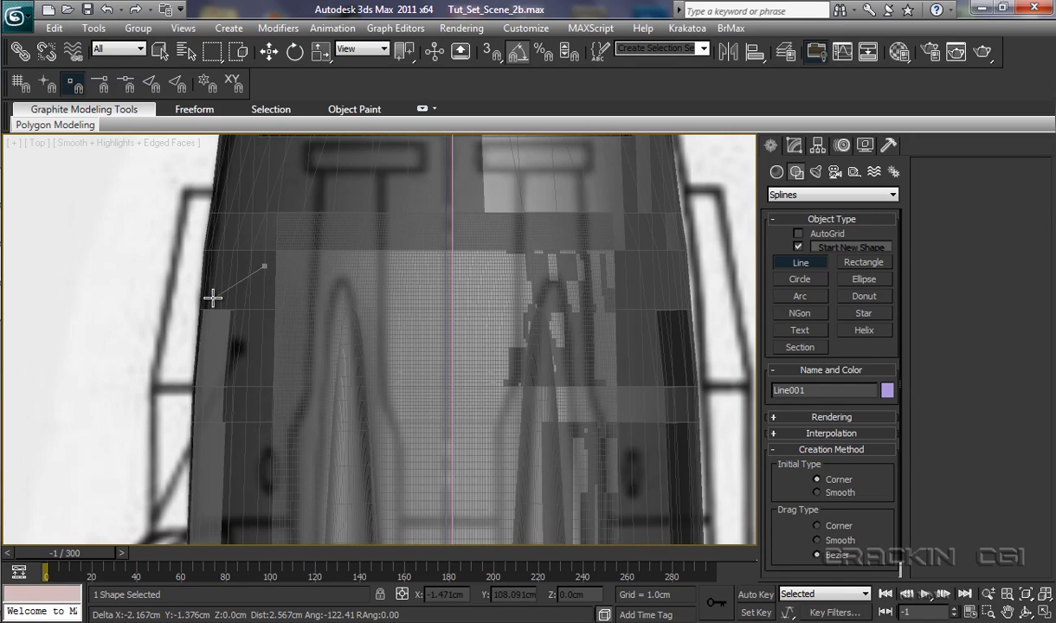
{"action": "left_click", "coordinate": [168, 470]}
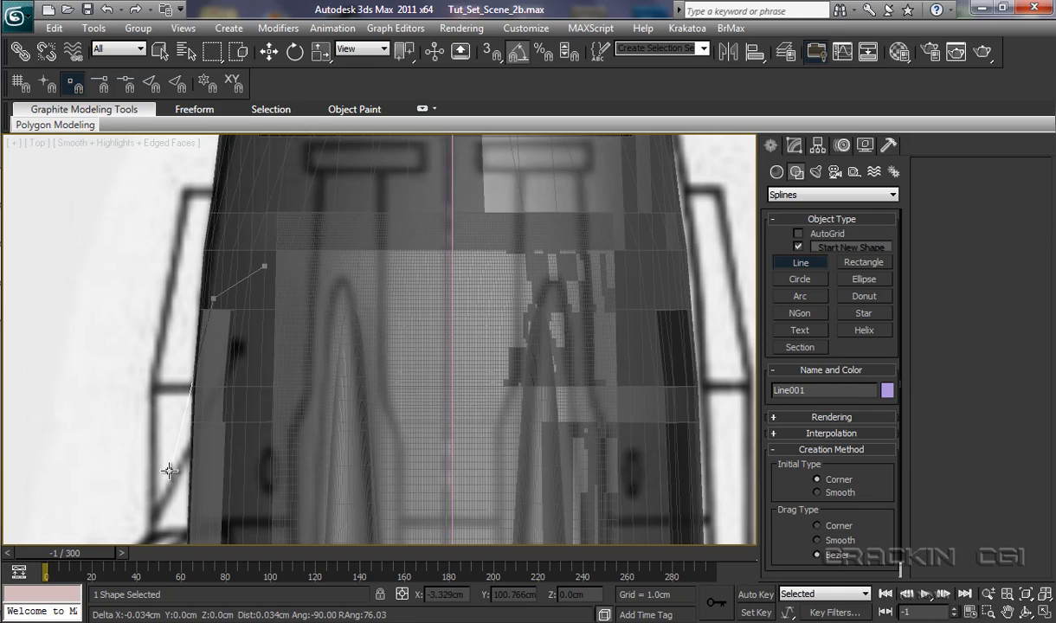
{"action": "right_click", "coordinate": [169, 470]}
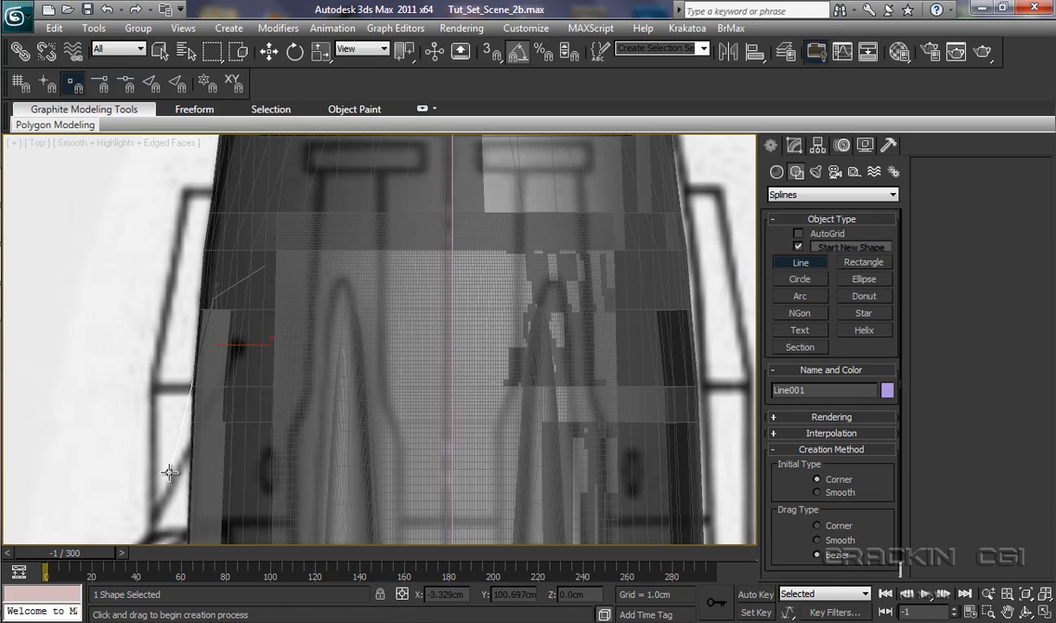
Convert the bent line to an editable spline and apply a Sweep modifier with the built-in Bar section
{"action": "right_click", "coordinate": [223, 295]}
{"action": "right_click", "coordinate": [221, 287]}
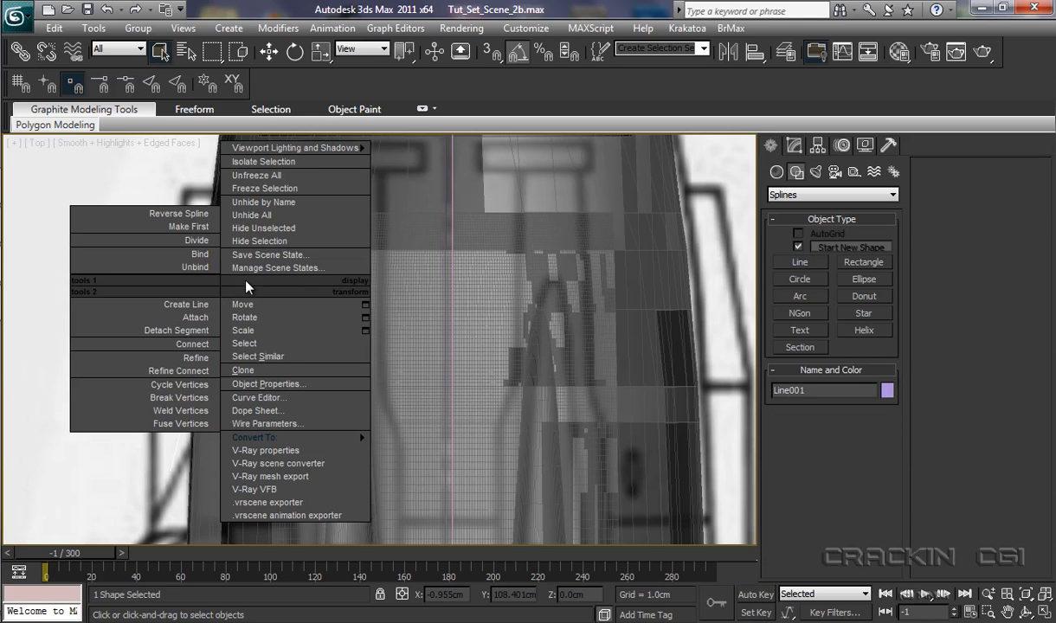
{"action": "mouse_move", "coordinate": [277, 438]}
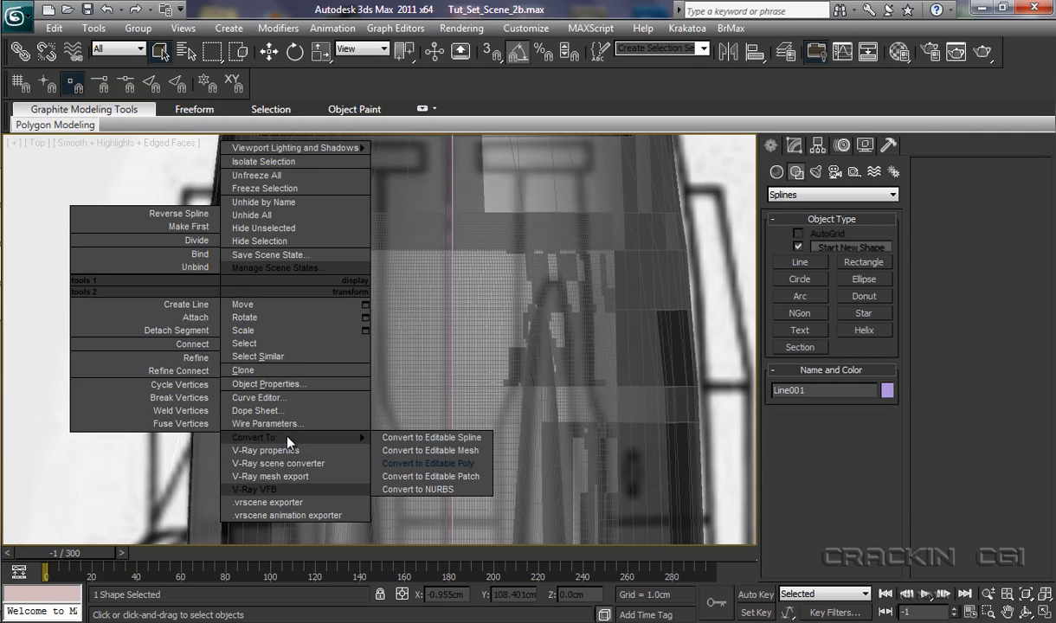
{"action": "left_click", "coordinate": [432, 437]}
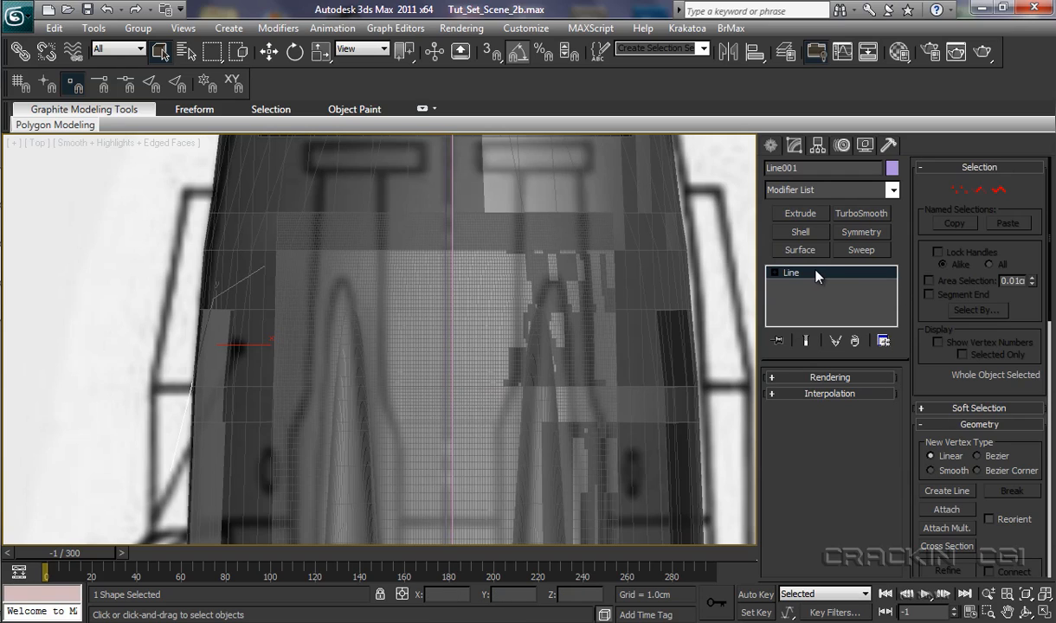
{"action": "left_click", "coordinate": [871, 251]}
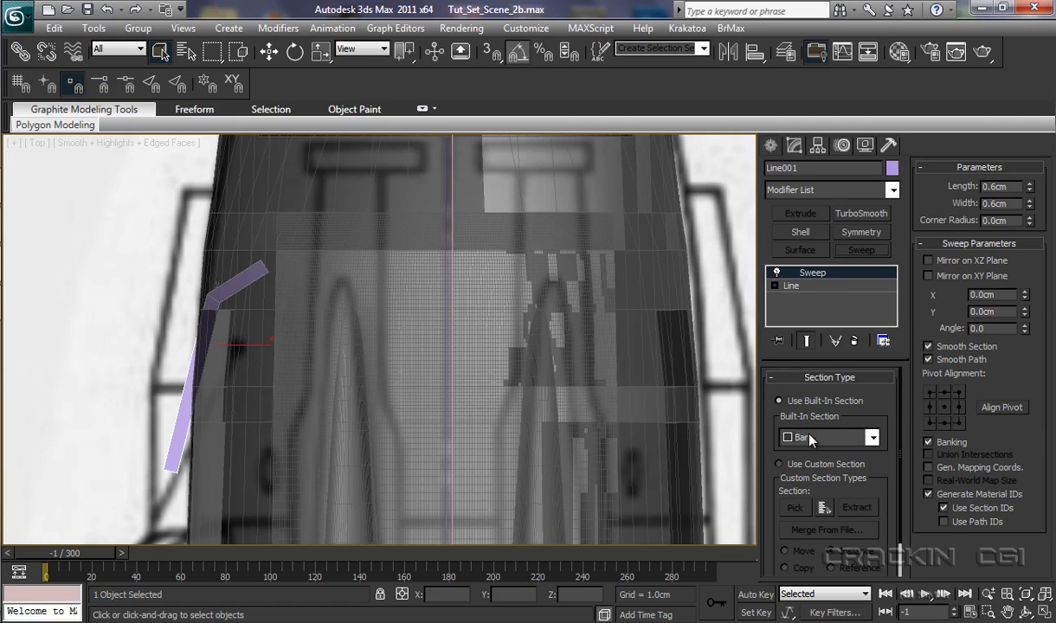
Set the swept bar section's width to 1.794 cm and its corner radius to 0.178 cm
{"action": "scroll", "coordinate": [404, 398], "scroll_direction": "up", "scroll_amount": 4}
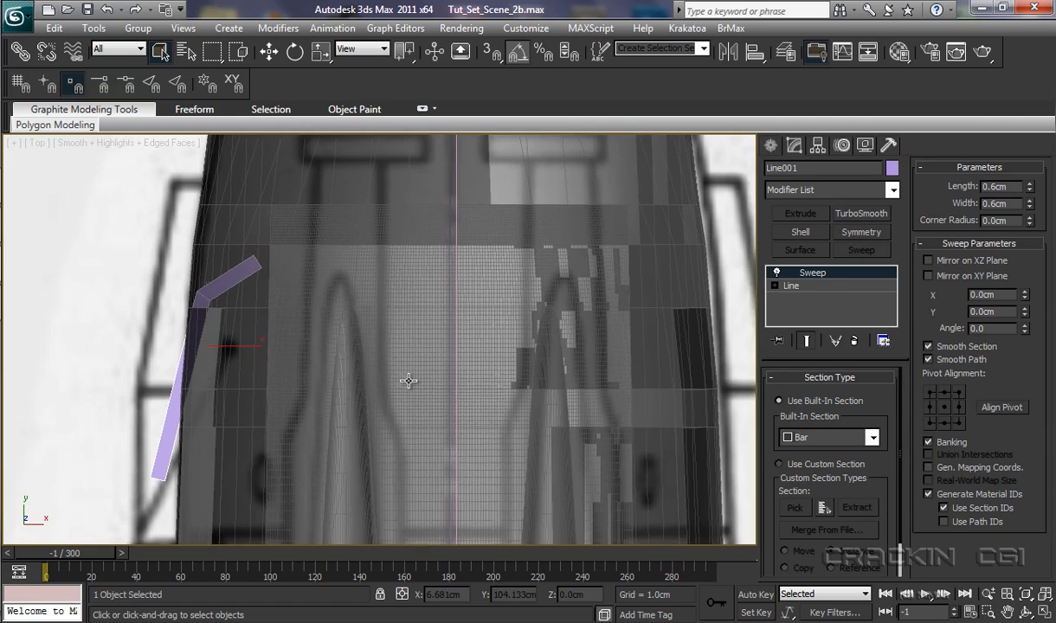
{"action": "middle_click_drag", "start_coordinate": [407, 373], "coordinate": [533, 357]}
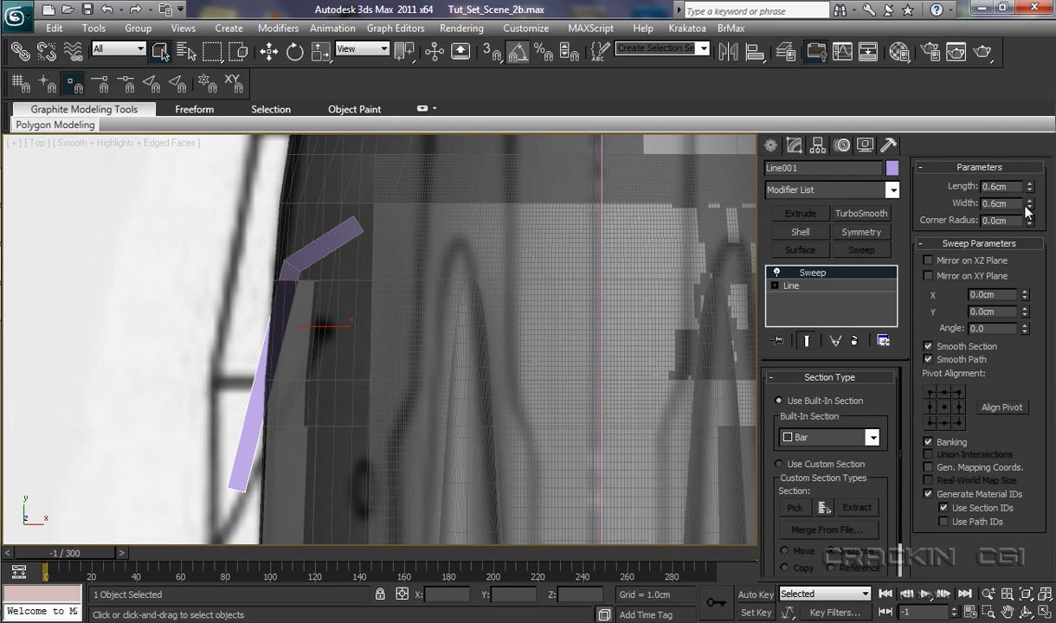
{"action": "left_click_drag", "start_coordinate": [1030, 205], "coordinate": [1004, 84]}
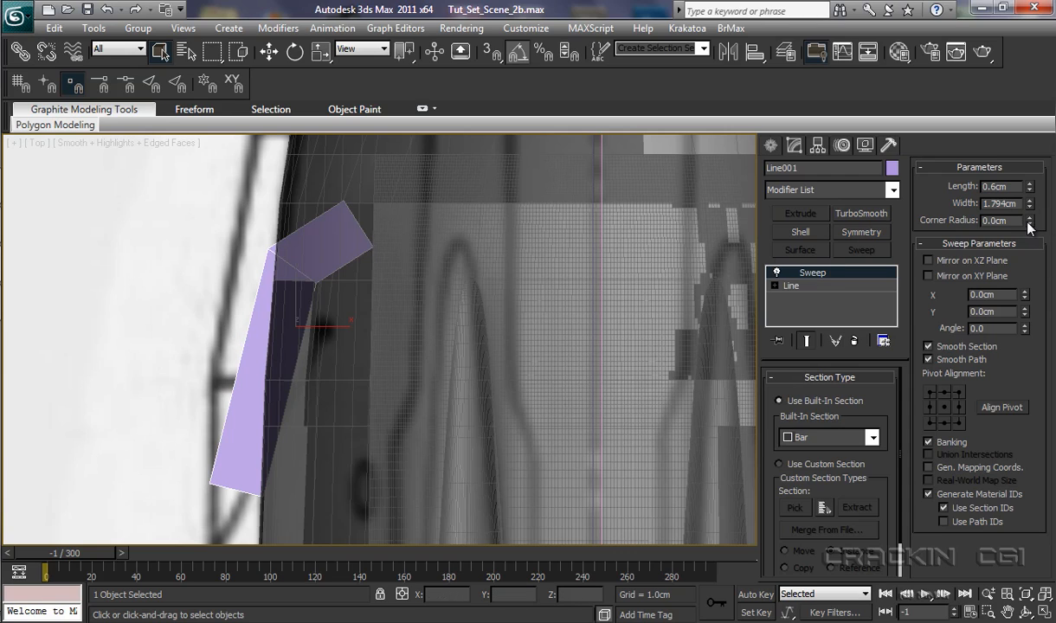
{"action": "left_click_drag", "start_coordinate": [1030, 223], "coordinate": [1022, 80]}
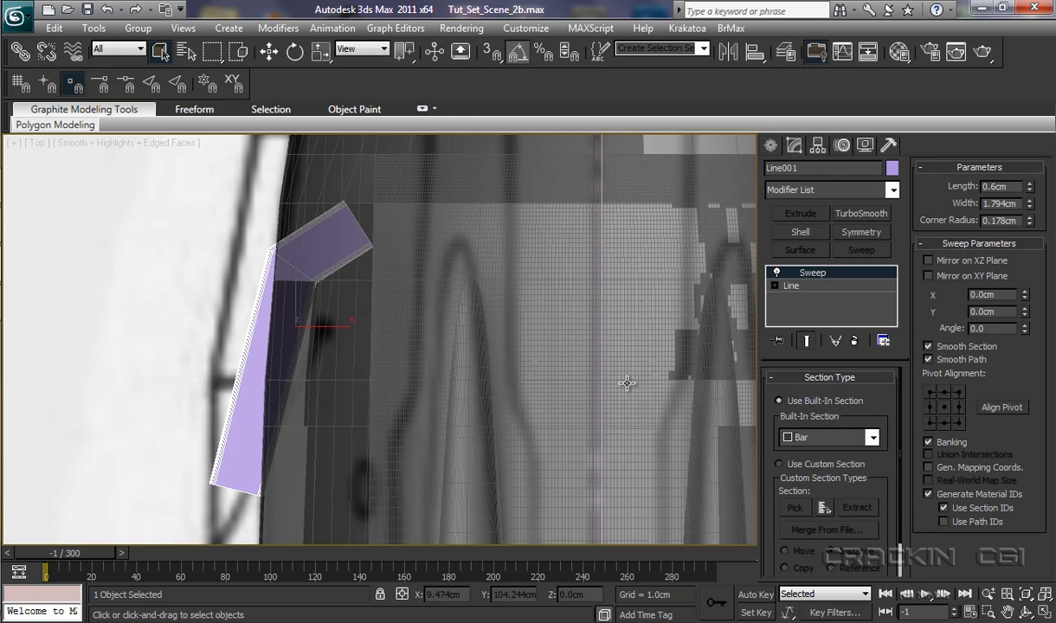
In the Left view, move the swept pipe forward along the exhaust slot to about Y 108.24 cm
{"action": "key", "text": "l"}
{"action": "key", "text": "z"}
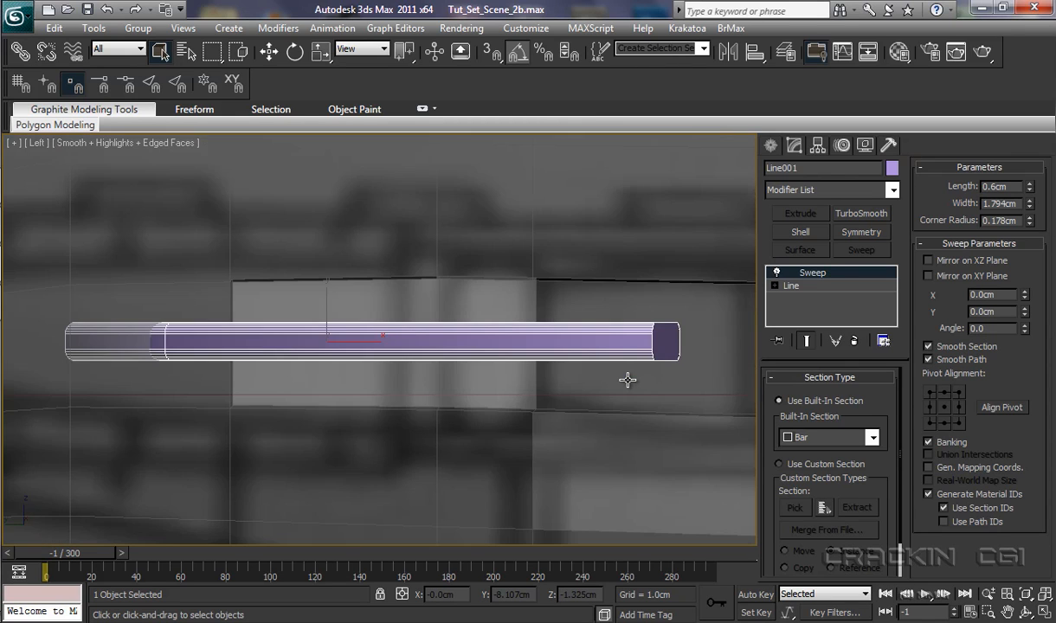
{"action": "middle_click_drag", "start_coordinate": [553, 420], "coordinate": [532, 521], "text": "ctrl+alt"}
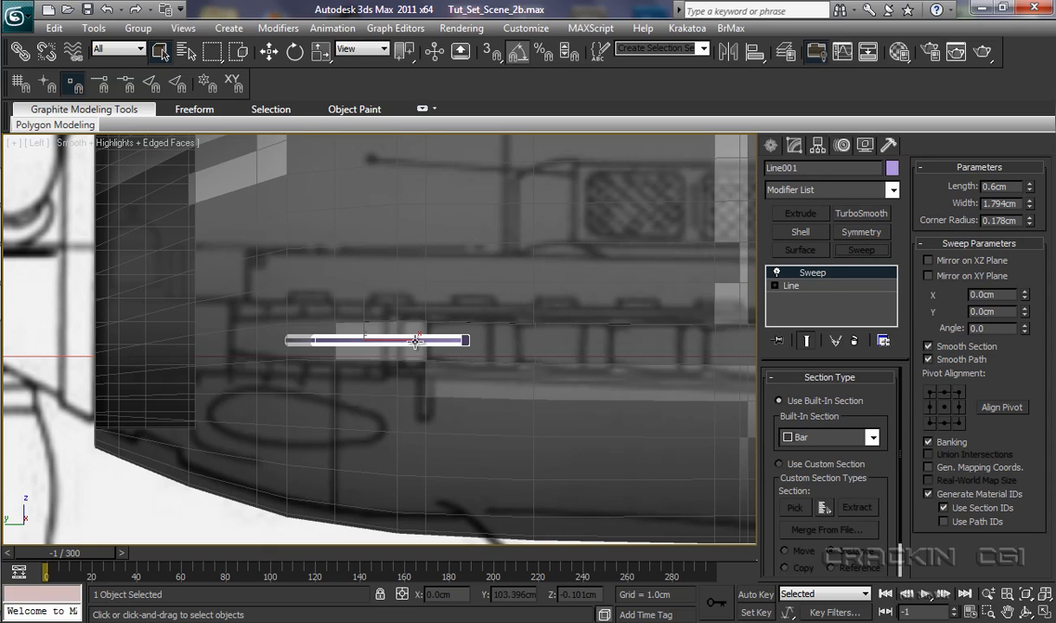
{"action": "key", "text": "w"}
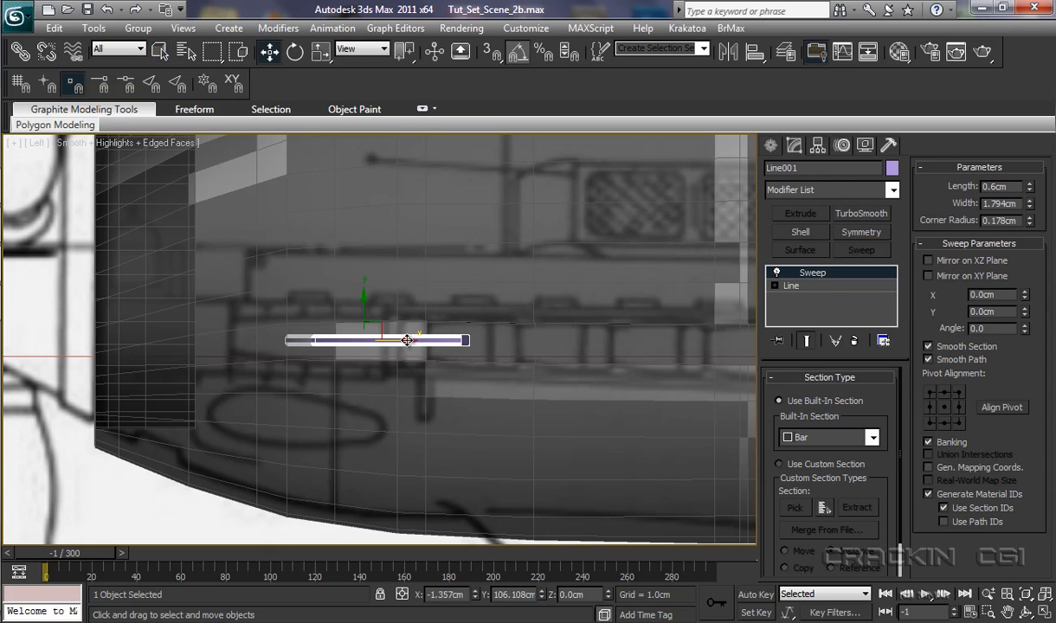
{"action": "left_click_drag", "start_coordinate": [407, 340], "coordinate": [366, 340]}
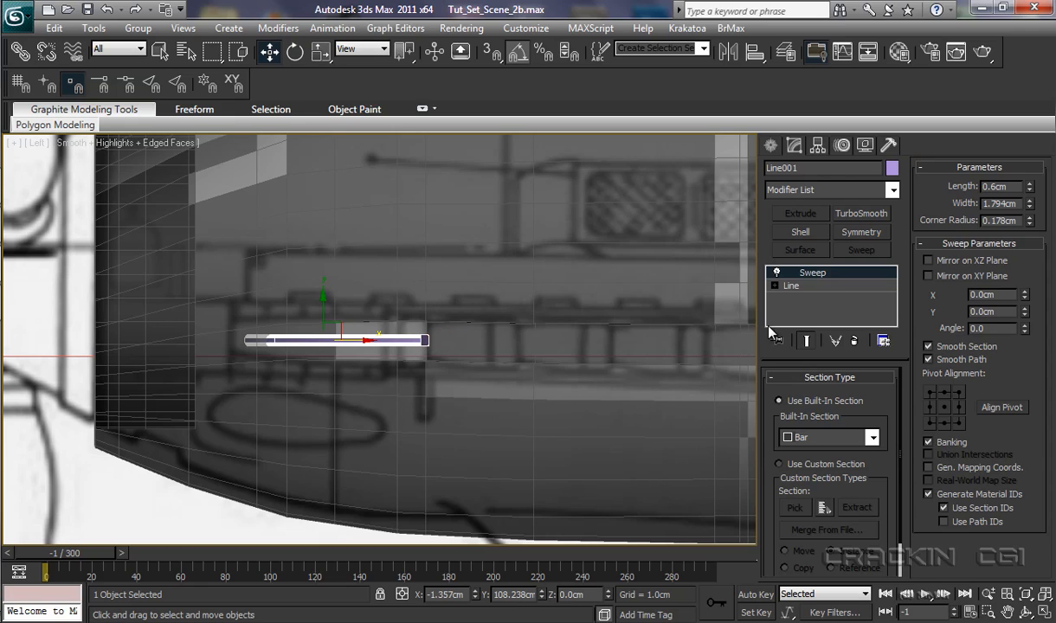
Shorten the pipe's path by moving the rear end vertex of the base line forward, and return to the Sweep level
{"action": "left_click", "coordinate": [775, 286]}
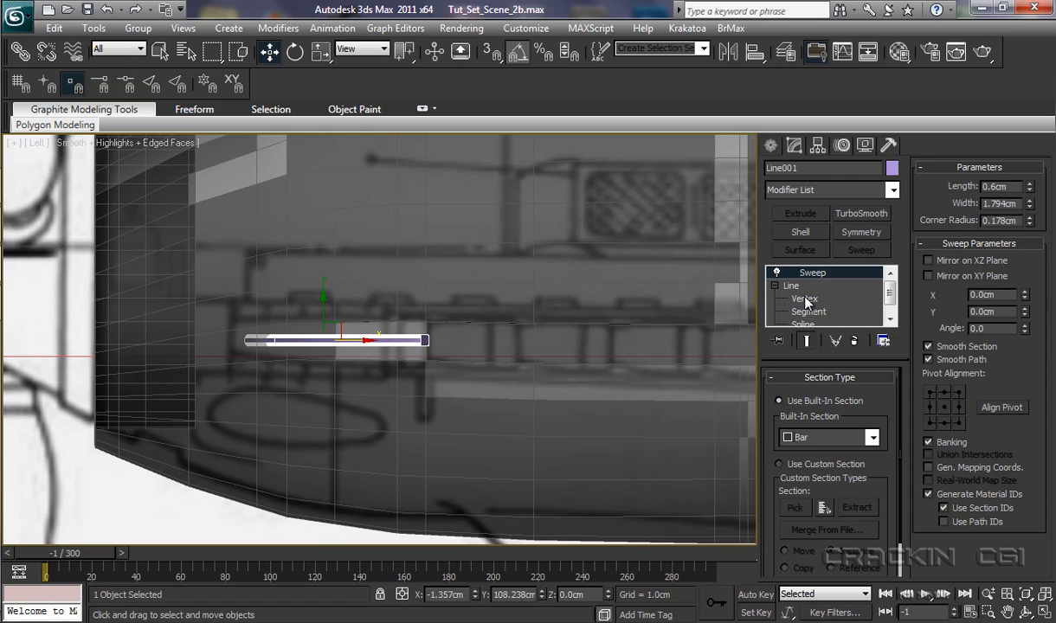
{"action": "left_click", "coordinate": [791, 287]}
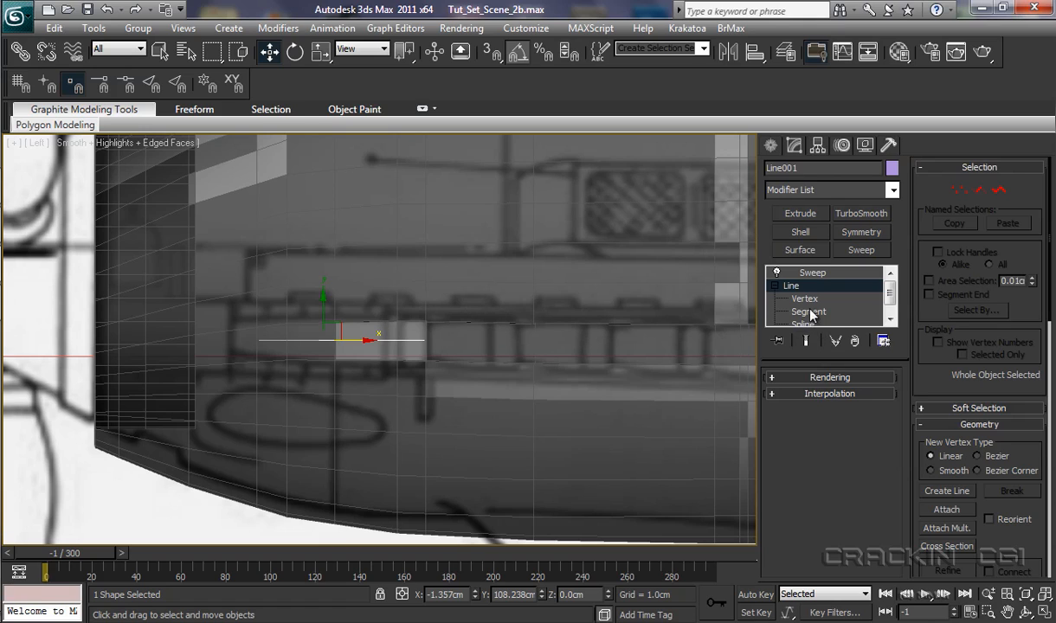
{"action": "left_click", "coordinate": [807, 299]}
{"action": "left_click", "coordinate": [428, 341]}
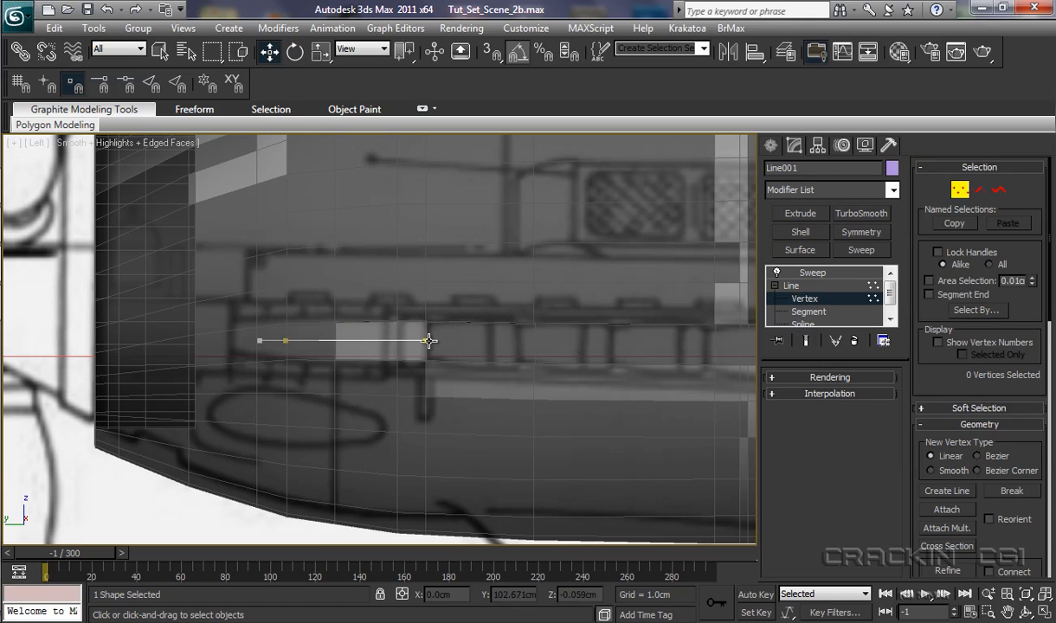
{"action": "left_click_drag", "start_coordinate": [427, 341], "coordinate": [452, 340]}
{"action": "left_click", "coordinate": [824, 274]}
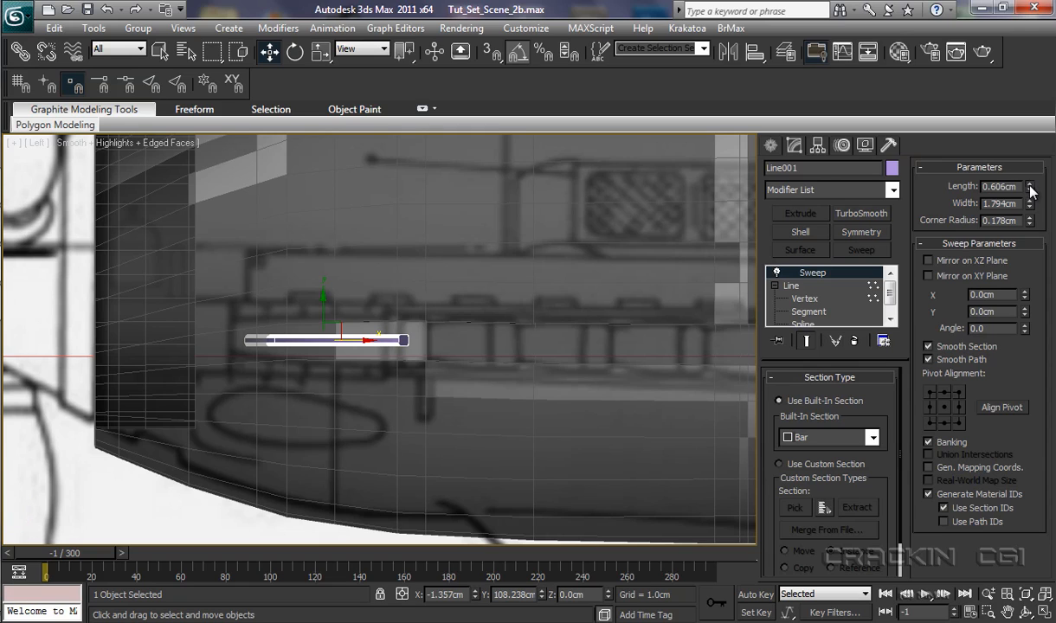
Set the bar section's length to 2.064 cm and move the pipe back to about Y 107.25 cm over the first exhaust opening
{"action": "left_click_drag", "start_coordinate": [1029, 188], "coordinate": [1030, 3]}
{"action": "left_click_drag", "start_coordinate": [1030, 606], "coordinate": [1030, 599]}
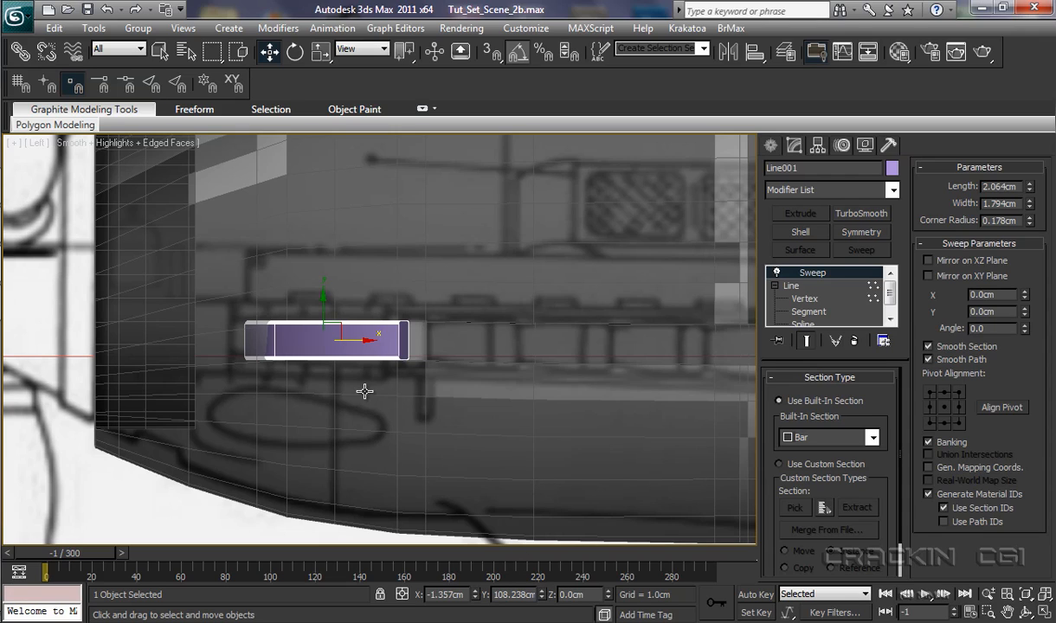
{"action": "left_click_drag", "start_coordinate": [366, 340], "coordinate": [385, 339]}
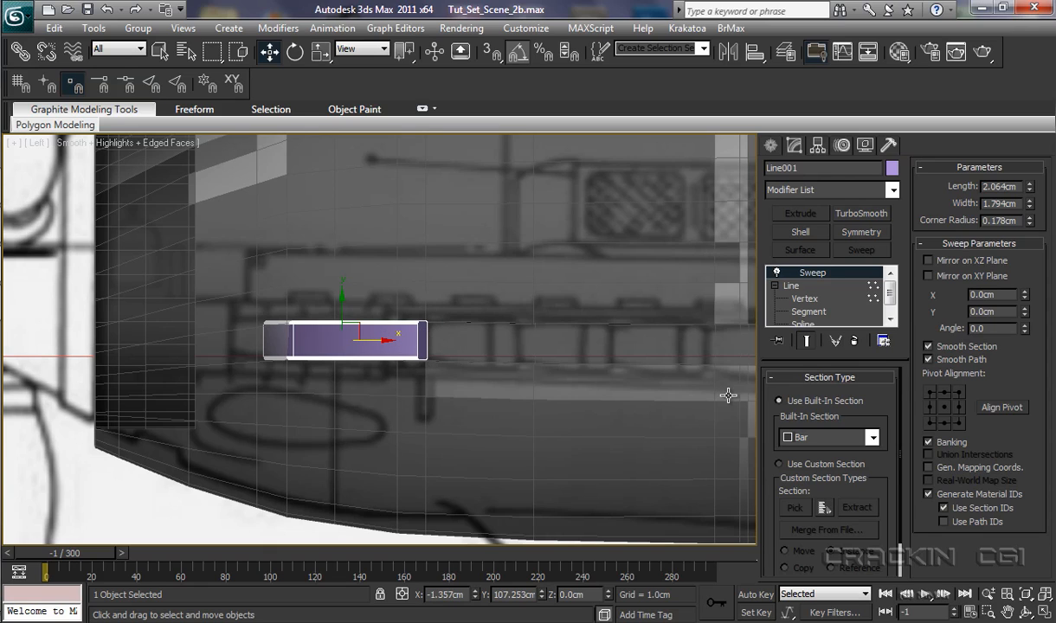
Save the scene and convert the swept exhaust pipe to an editable poly
{"action": "key", "text": "ctrl+s"}
{"action": "right_click", "coordinate": [401, 359]}
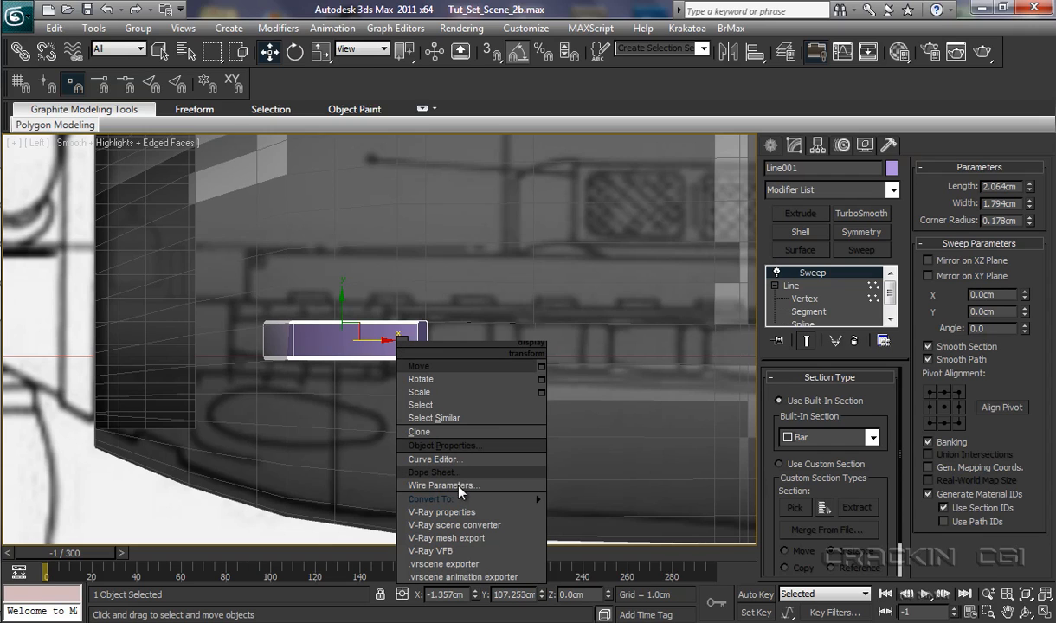
{"action": "mouse_move", "coordinate": [442, 500]}
{"action": "left_click", "coordinate": [571, 513]}
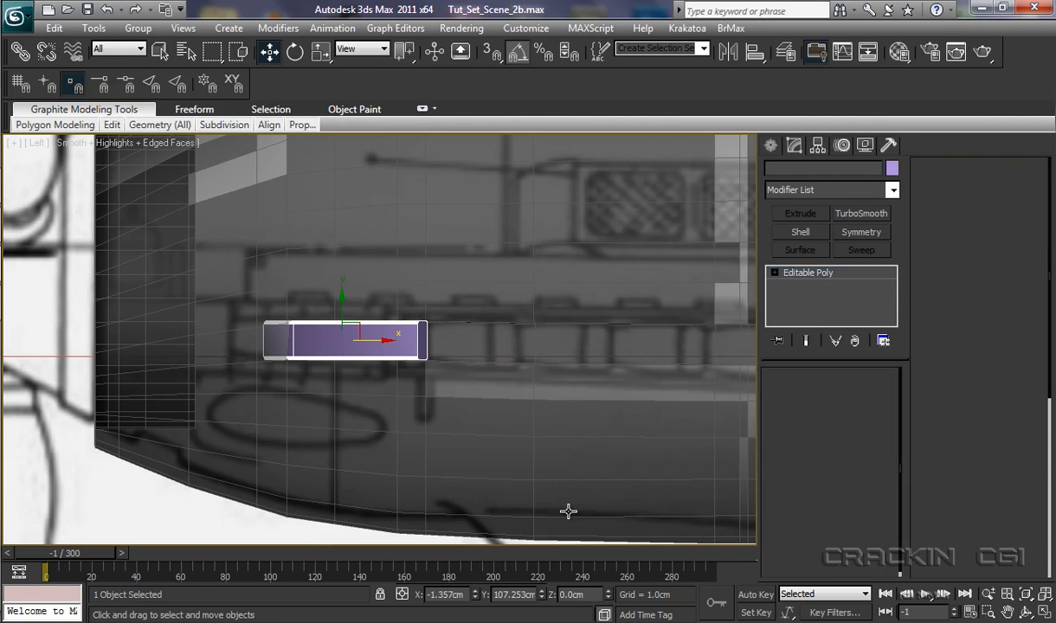
Select the vertices at the exhaust pipe's front end and scale them down uniformly so the pipe tapers toward the nose
{"action": "left_click", "coordinate": [775, 272]}
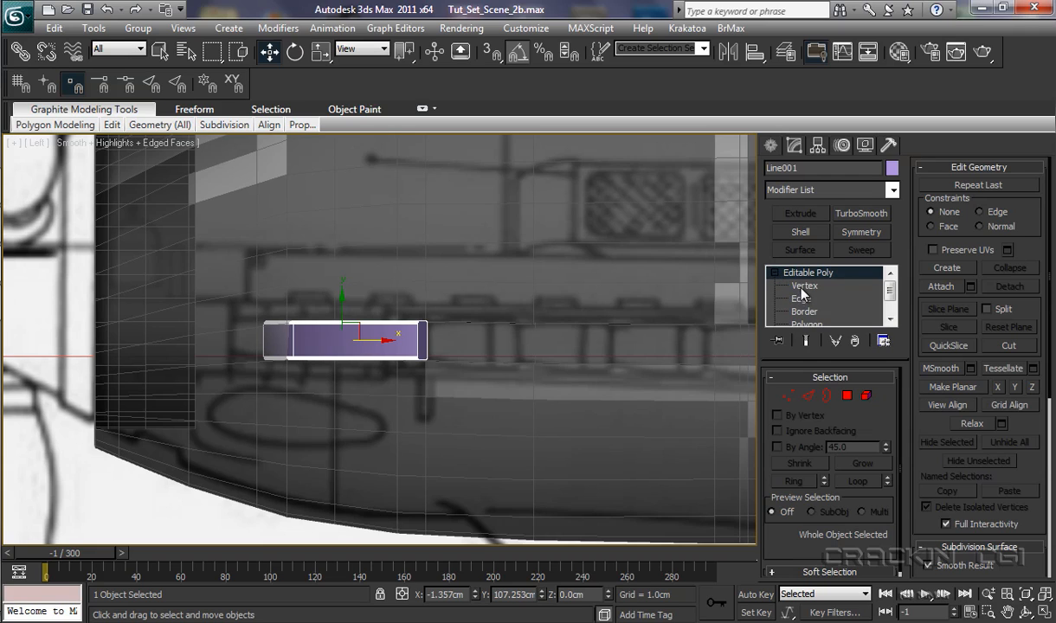
{"action": "left_click", "coordinate": [803, 287]}
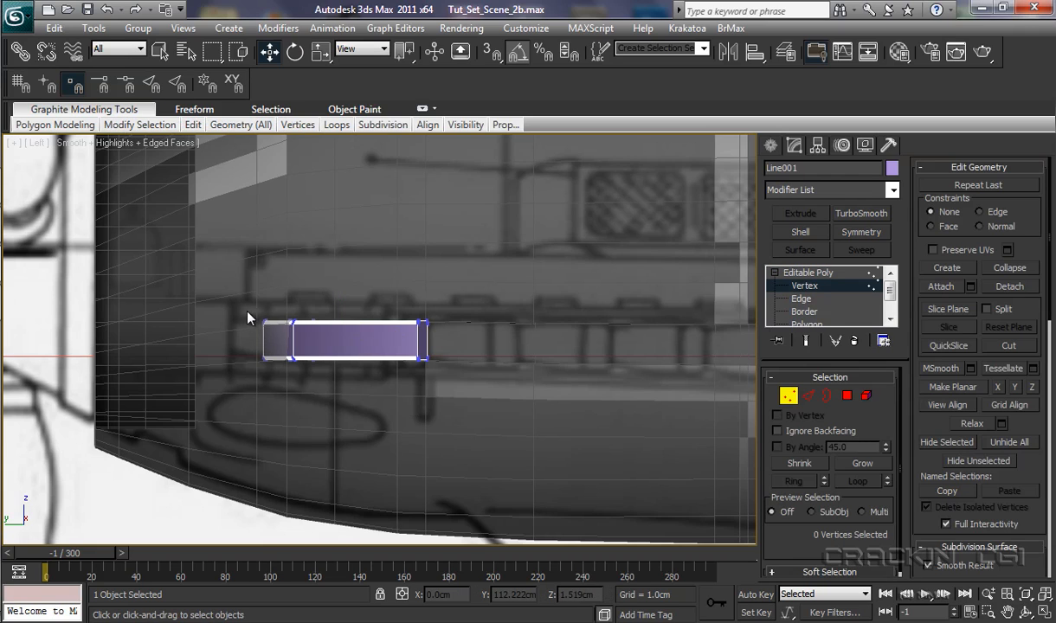
{"action": "left_click_drag", "start_coordinate": [248, 296], "coordinate": [339, 391]}
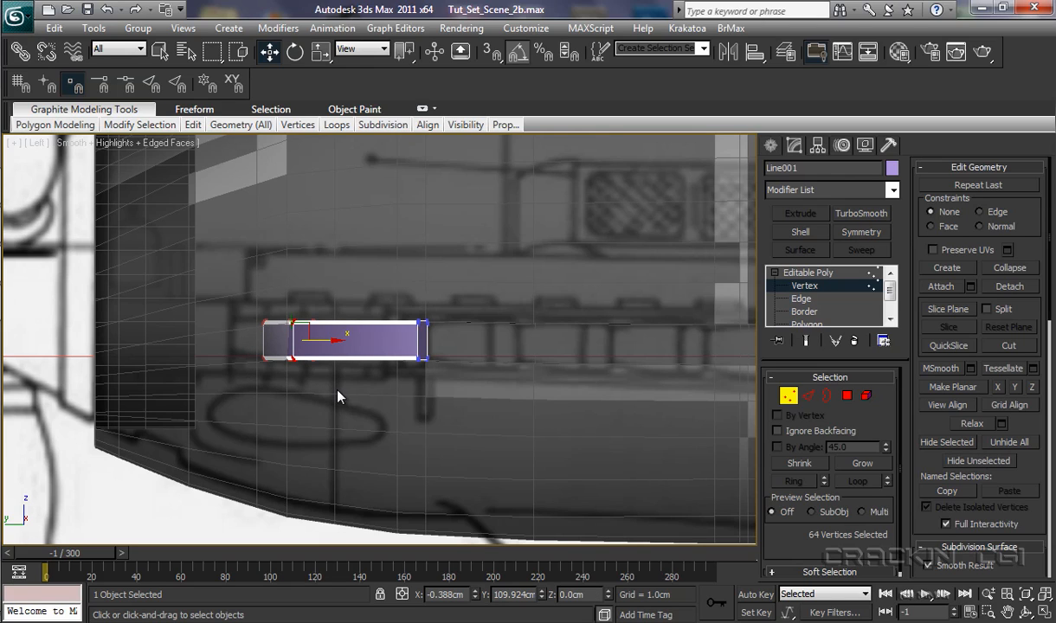
{"action": "key", "text": "r"}
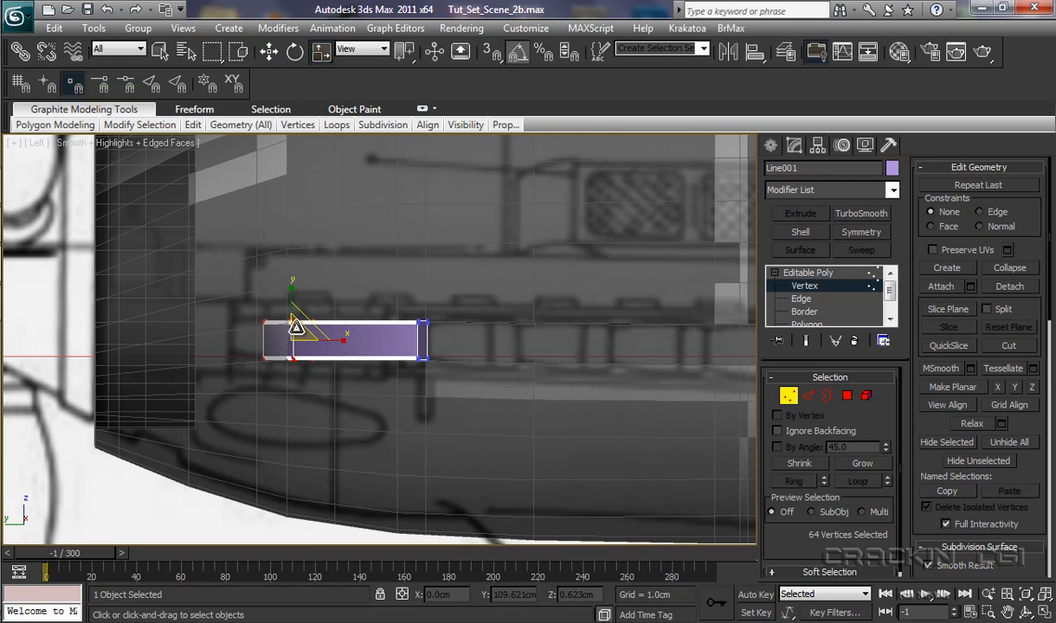
{"action": "mouse_move", "coordinate": [294, 326]}
{"action": "left_mouse_down"}
{"action": "mouse_move", "coordinate": [288, 355]}
{"action": "mouse_move", "coordinate": [295, 345]}
{"action": "left_mouse_up"}
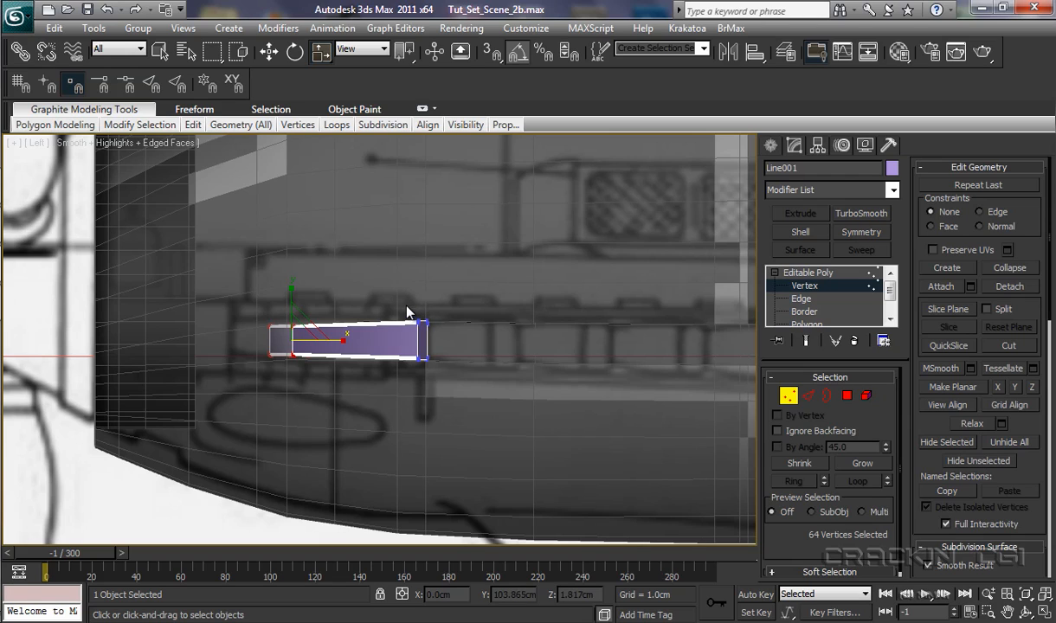
Move the vertex ring at the pipe's rear bend forward, and scale all the rear-end vertices up slightly in height
{"action": "mouse_move", "coordinate": [404, 305]}
{"action": "left_mouse_down"}
{"action": "mouse_move", "coordinate": [404, 336]}
{"action": "mouse_move", "coordinate": [424, 386]}
{"action": "left_mouse_up"}
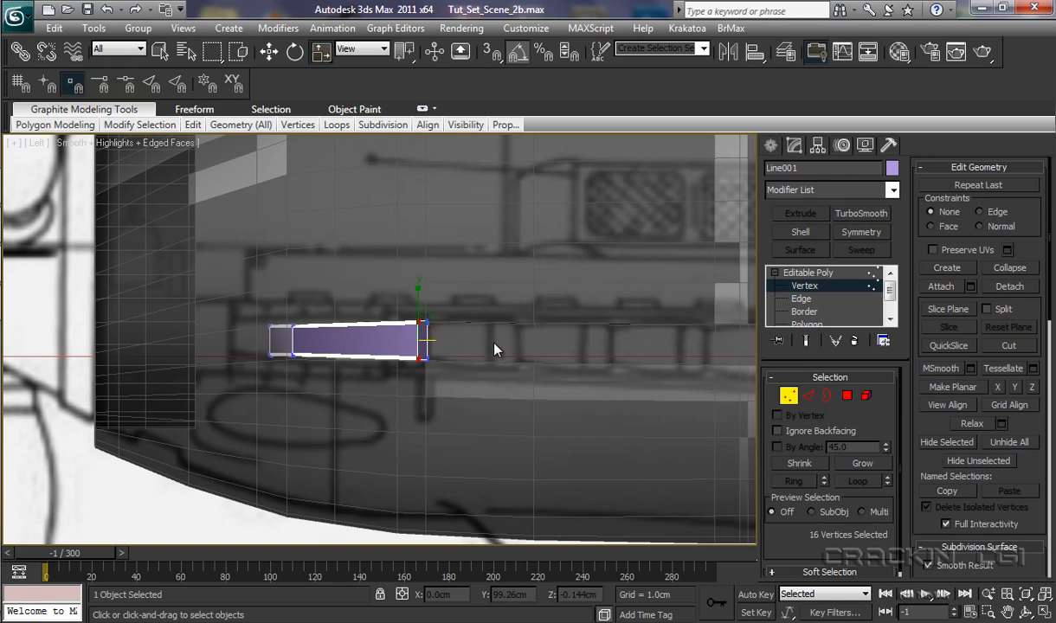
{"action": "key", "text": "w"}
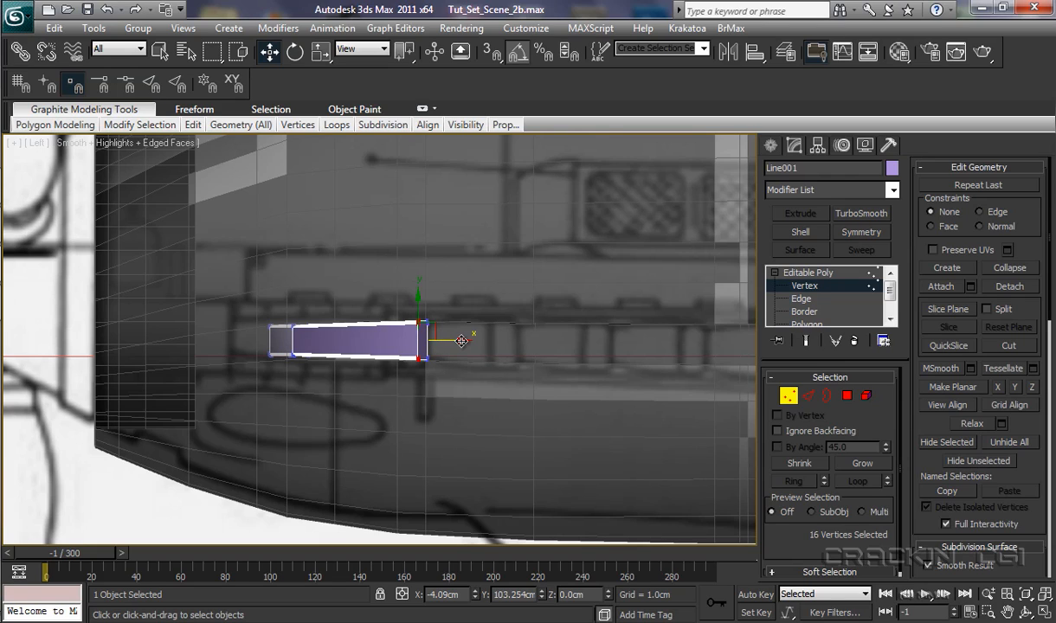
{"action": "left_click_drag", "start_coordinate": [461, 341], "coordinate": [439, 388]}
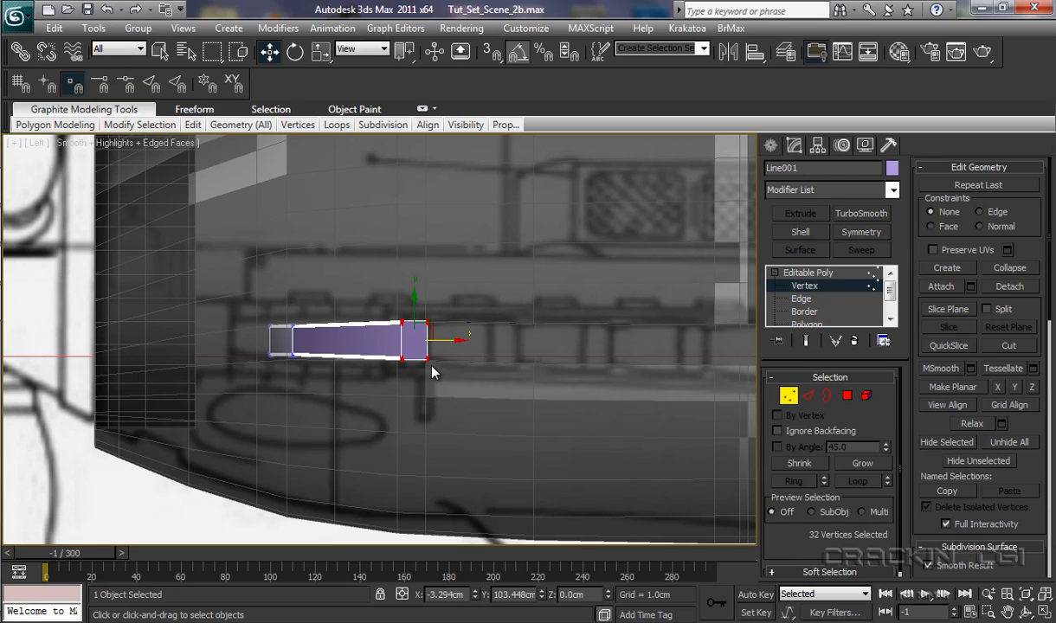
{"action": "key", "text": "r"}
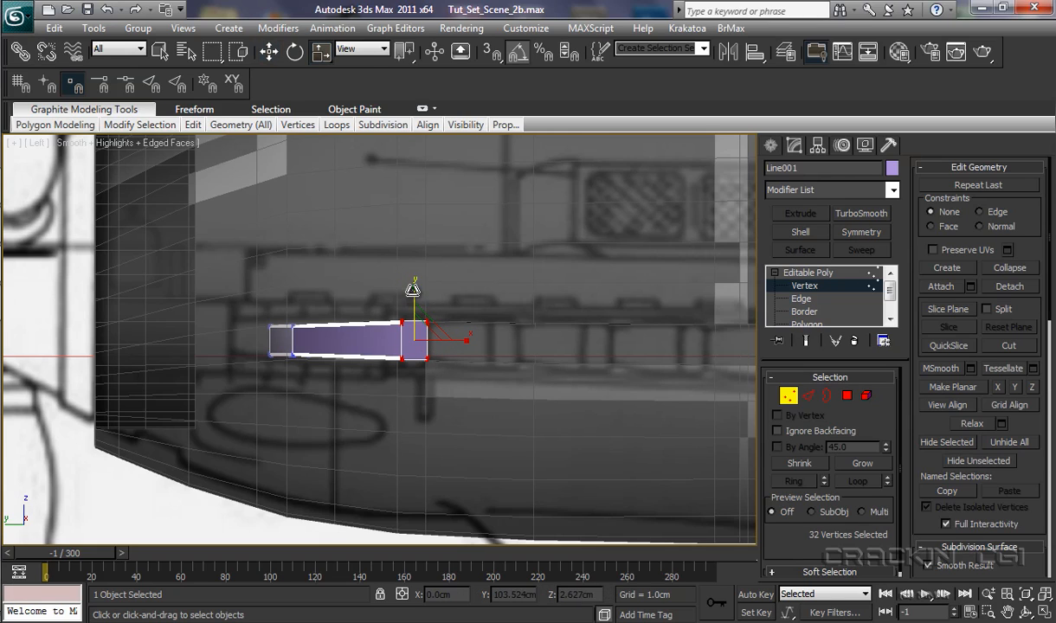
{"action": "left_click_drag", "start_coordinate": [414, 287], "coordinate": [415, 280]}
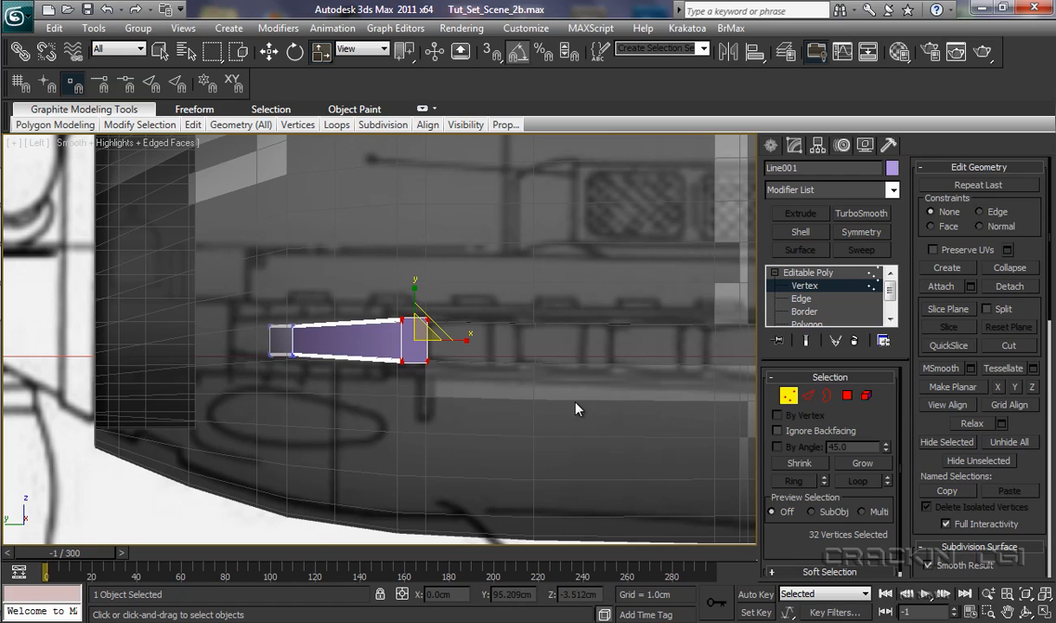
With Ignore Backfacing enabled at Polygon level, delete the outer polygon on the pipe's rear outlet
{"action": "scroll", "coordinate": [885, 303], "scroll_direction": "down", "scroll_amount": 2}
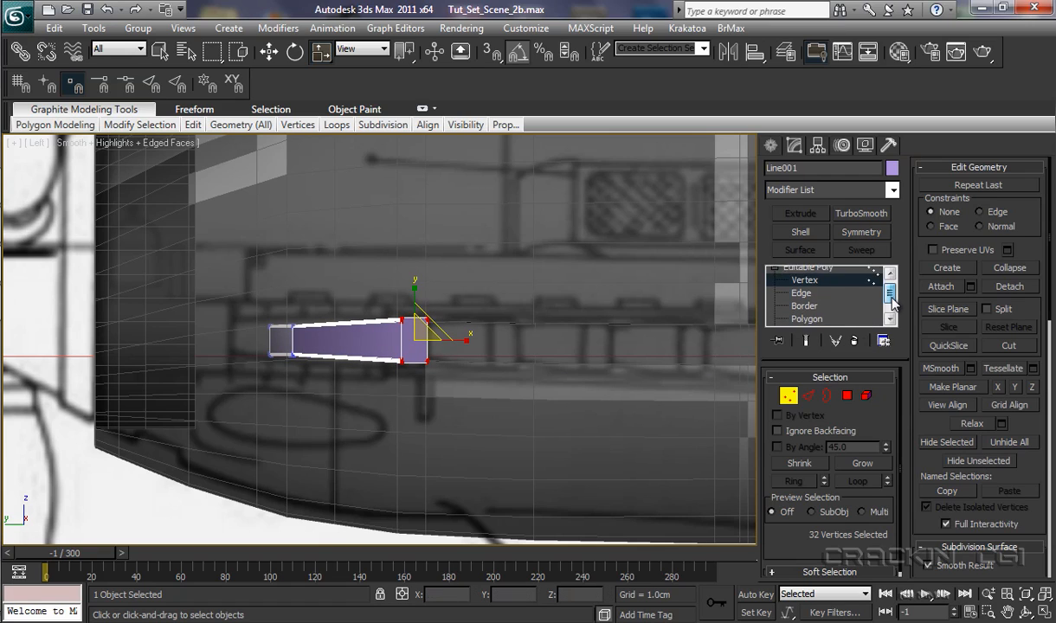
{"action": "left_click", "coordinate": [812, 300]}
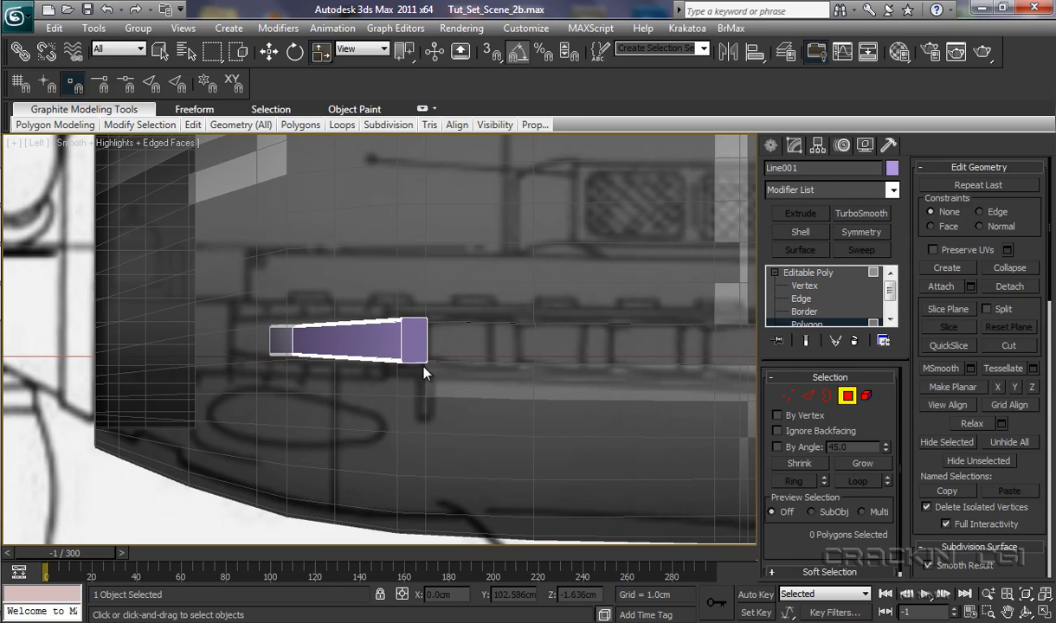
{"action": "left_click", "coordinate": [776, 431]}
{"action": "left_click", "coordinate": [413, 343]}
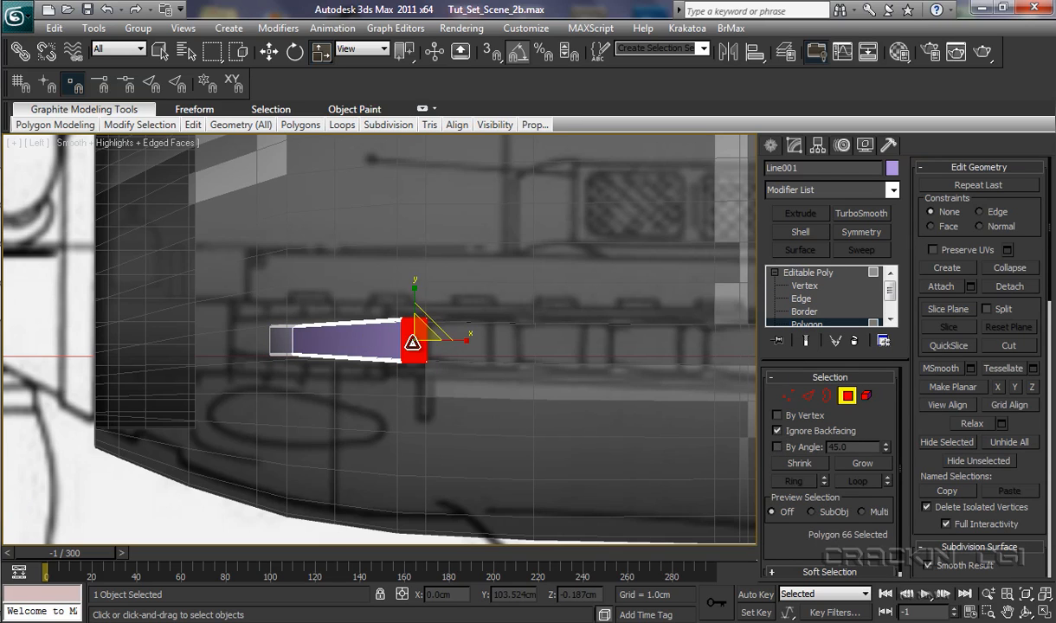
{"action": "left_click", "coordinate": [396, 438]}
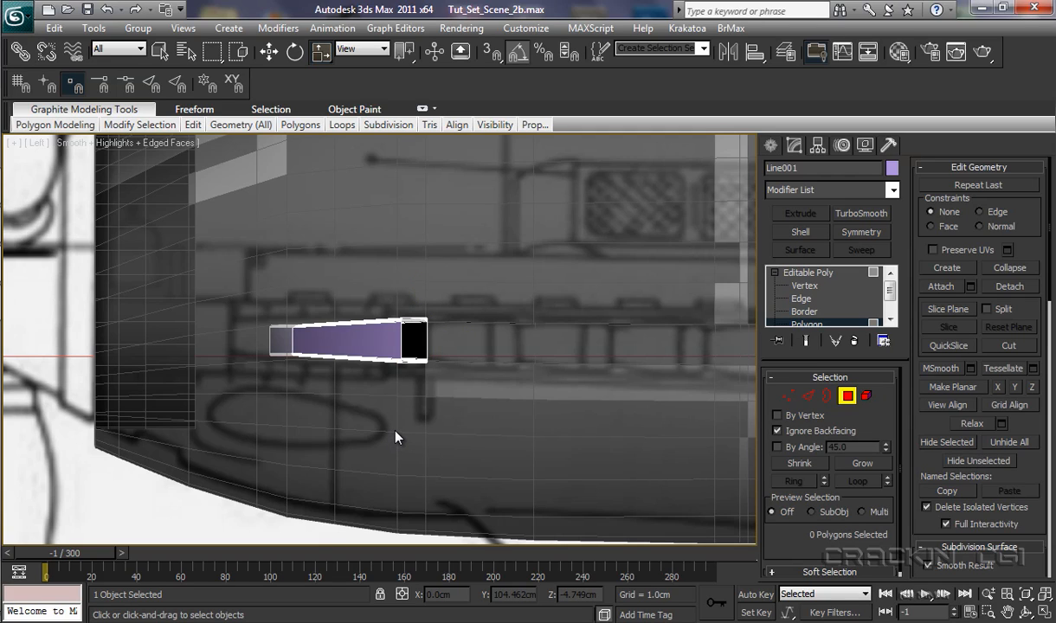
In the Perspective view, delete the end polygon closing the pipe's front end inside the fuselage
{"action": "key", "text": "p"}
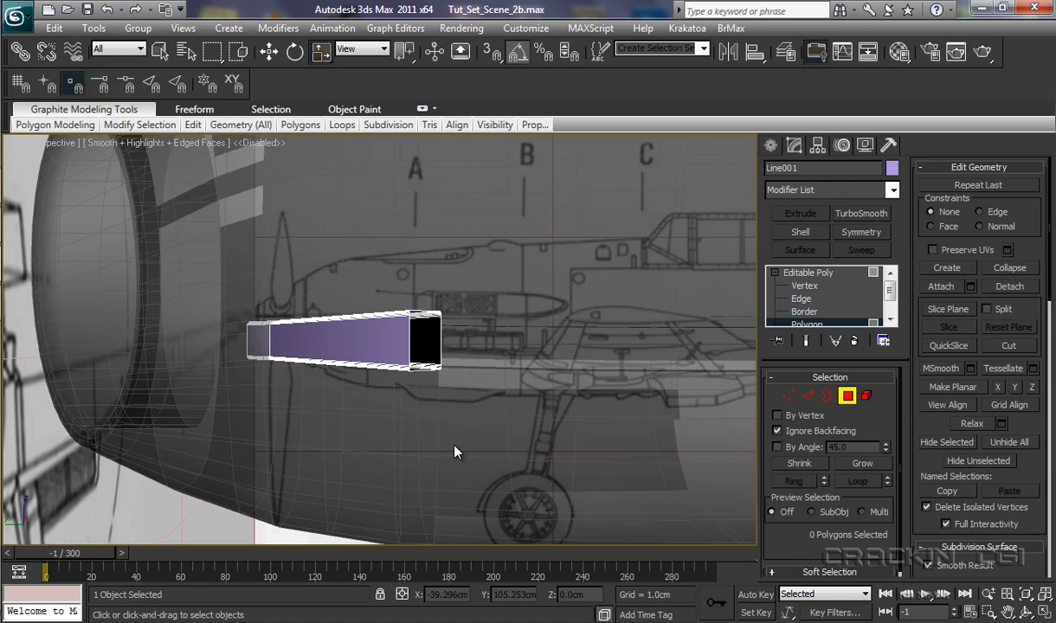
{"action": "middle_click_drag", "start_coordinate": [456, 451], "coordinate": [115, 467], "text": "alt"}
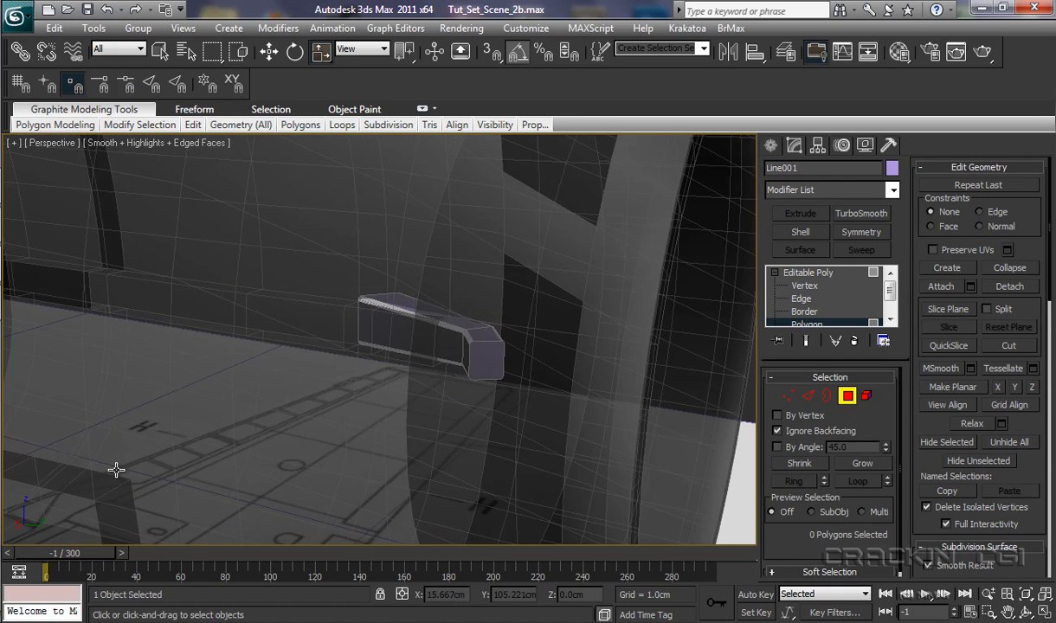
{"action": "left_click", "coordinate": [472, 490]}
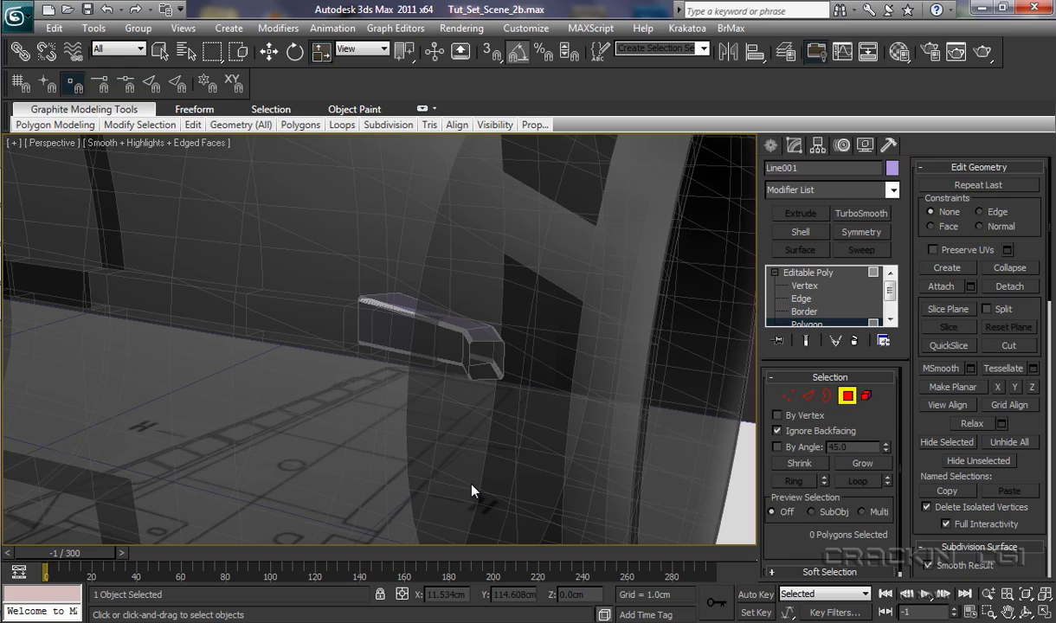
{"action": "middle_click_drag", "start_coordinate": [476, 478], "coordinate": [530, 355], "text": "alt"}
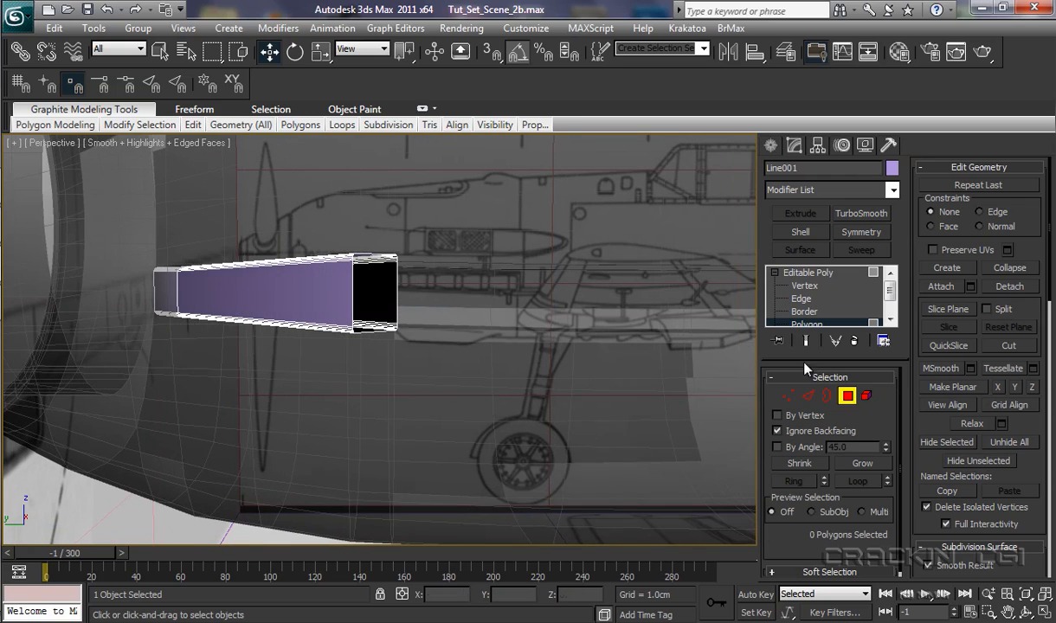
Apply a Shell modifier with an inner amount of 0.098 cm to the pipe and convert it to an editable poly
{"action": "left_click", "coordinate": [825, 276]}
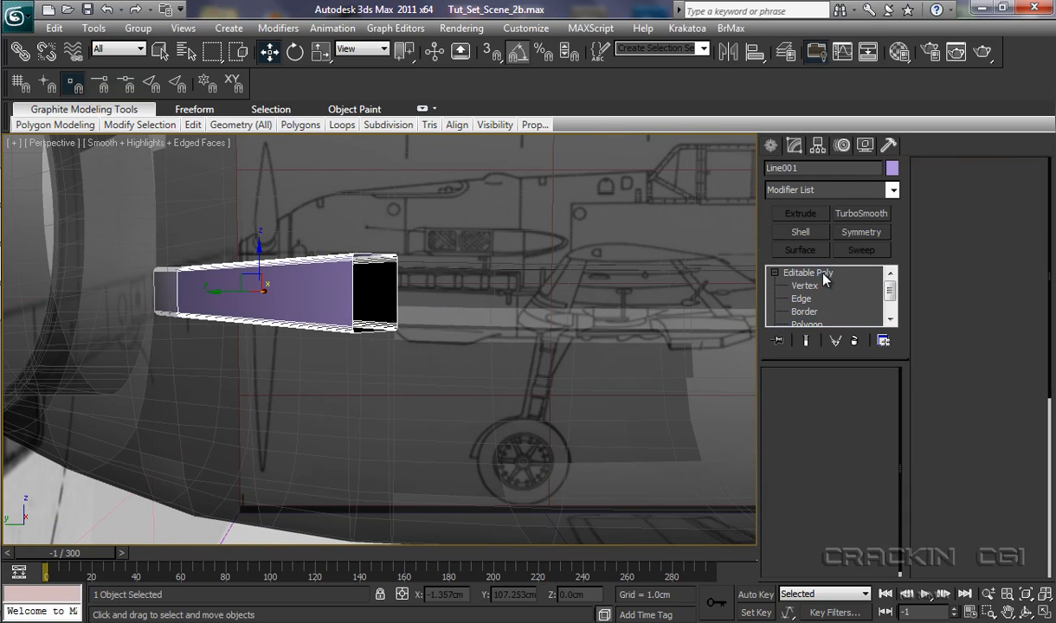
{"action": "left_click", "coordinate": [802, 232]}
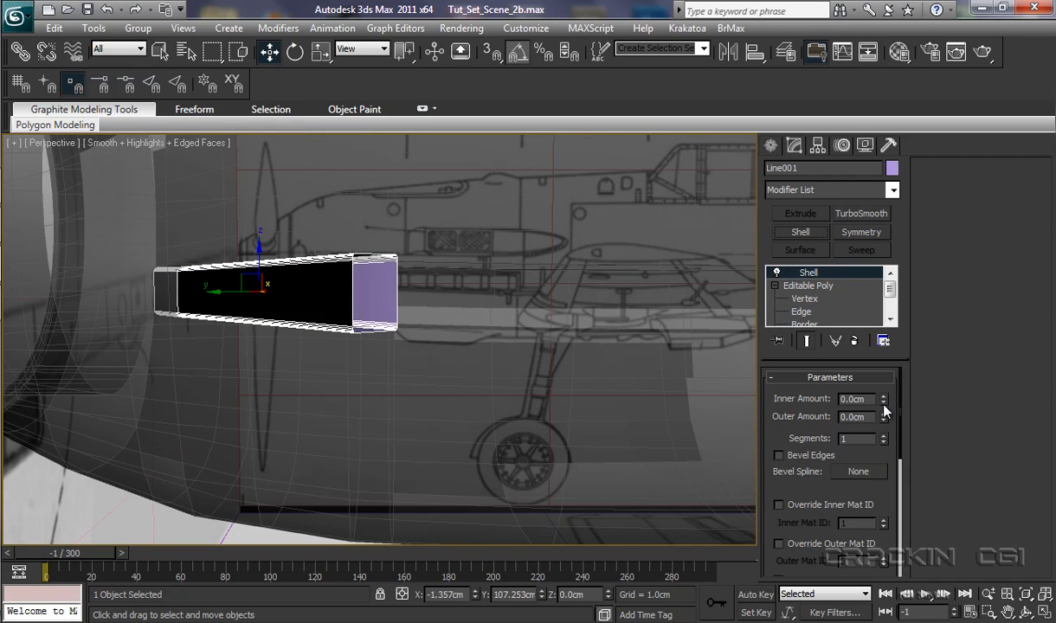
{"action": "left_click_drag", "start_coordinate": [885, 403], "coordinate": [888, 320]}
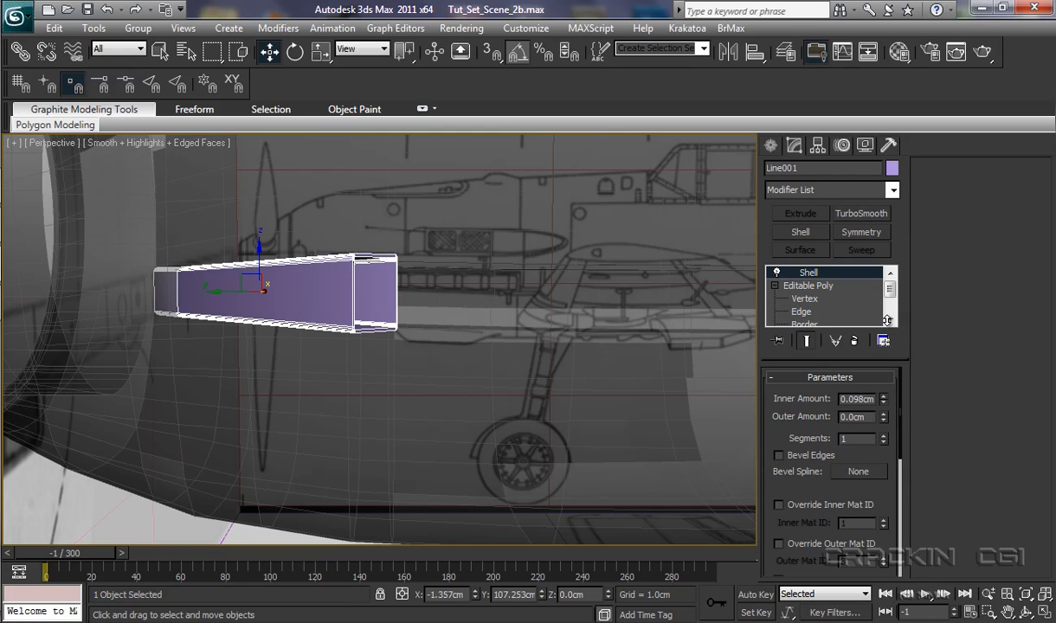
{"action": "left_click_drag", "start_coordinate": [887, 320], "coordinate": [887, 320]}
{"action": "right_click", "coordinate": [343, 304]}
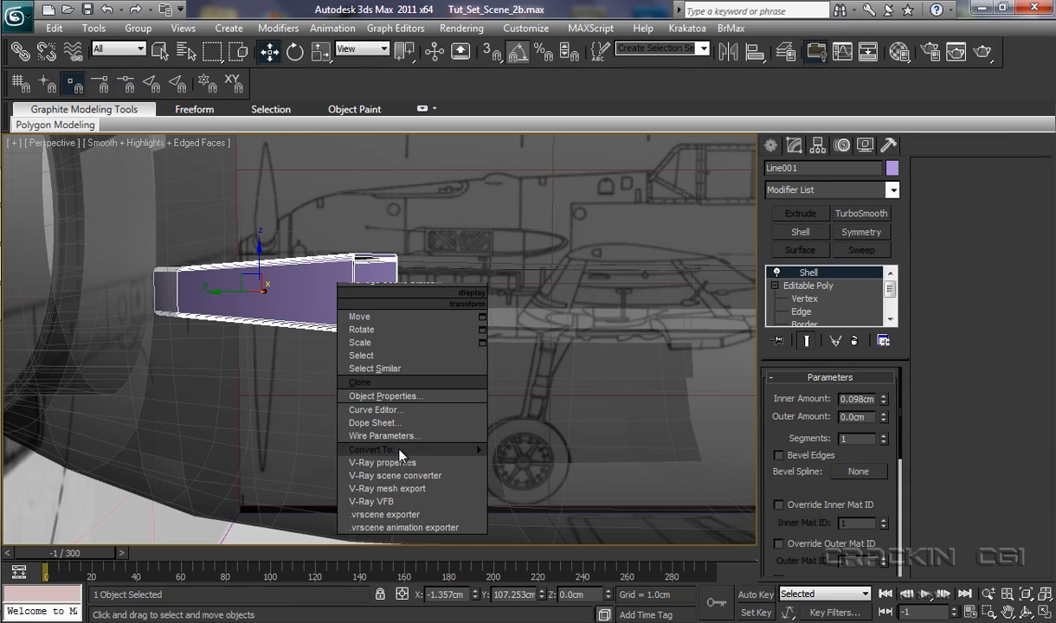
{"action": "mouse_move", "coordinate": [472, 450]}
{"action": "left_click", "coordinate": [513, 441]}
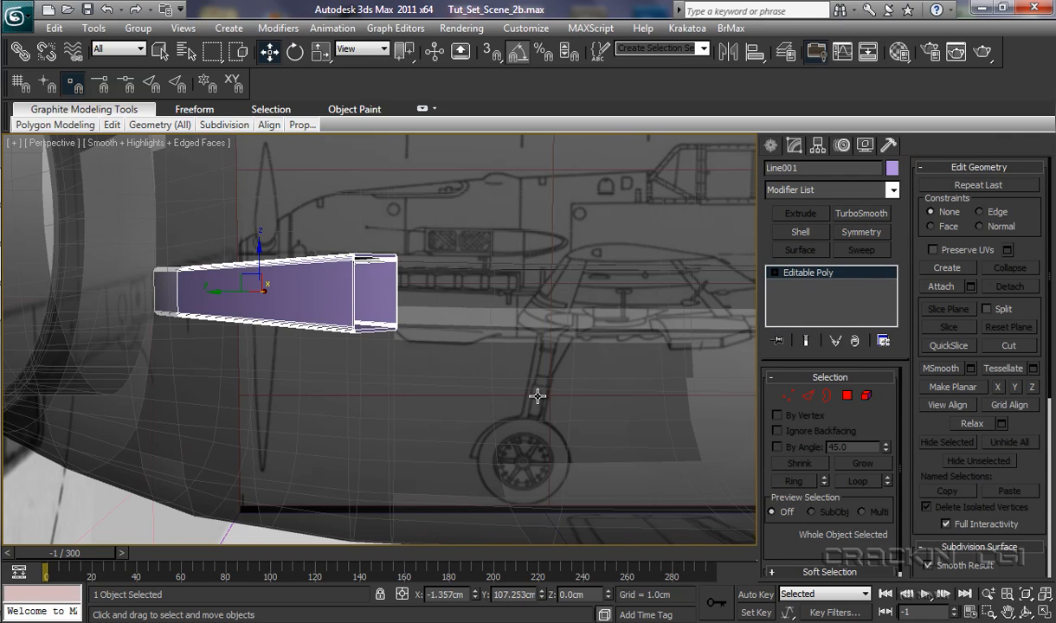
In the Left view, make one copy of the pipe moved back along the exhaust slot to about Y 102.19 cm
{"action": "key", "text": "l"}
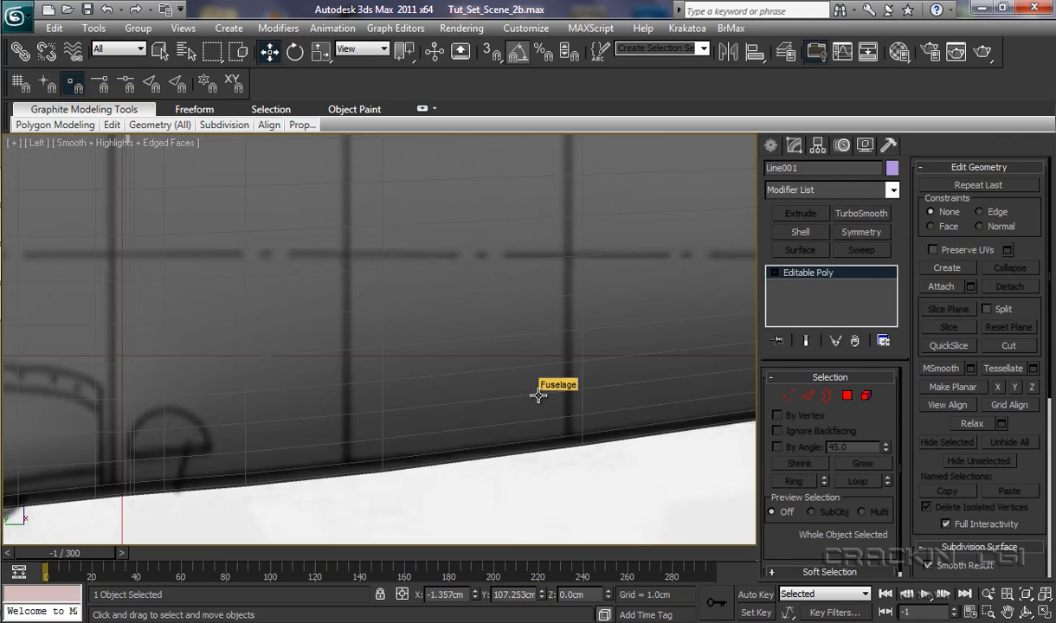
{"action": "key", "text": "z"}
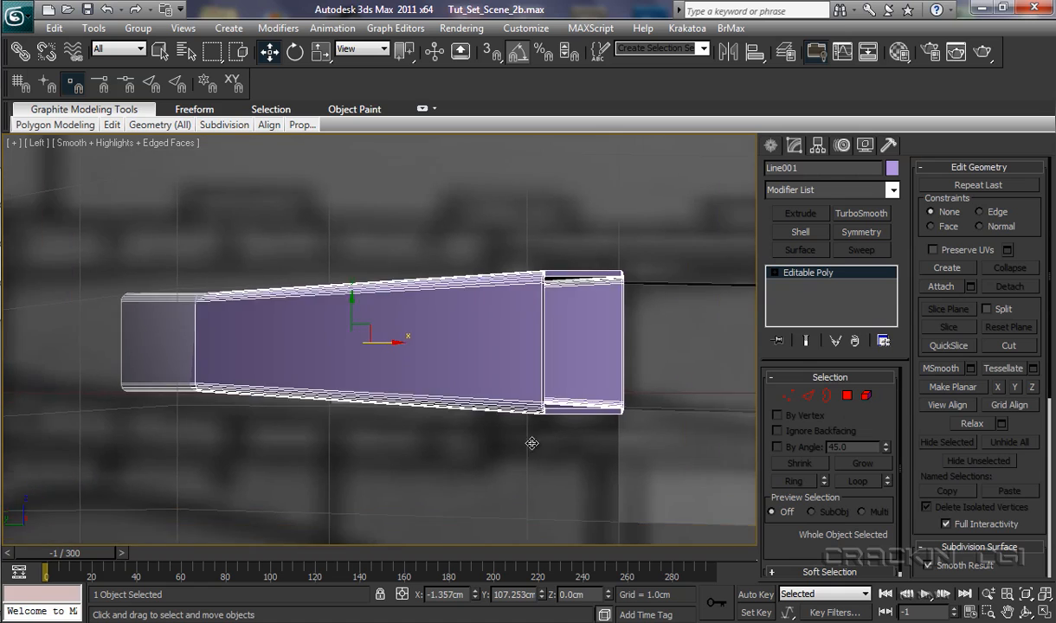
{"action": "scroll", "coordinate": [531, 444], "scroll_direction": "down", "scroll_amount": 5}
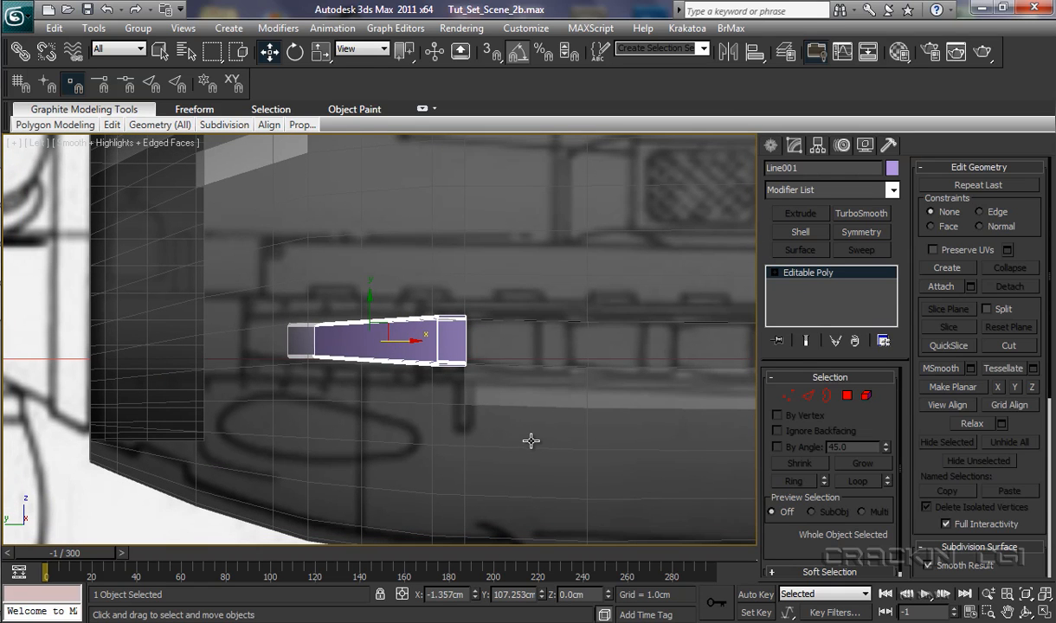
{"action": "scroll", "coordinate": [530, 457], "scroll_direction": "down", "scroll_amount": 4}
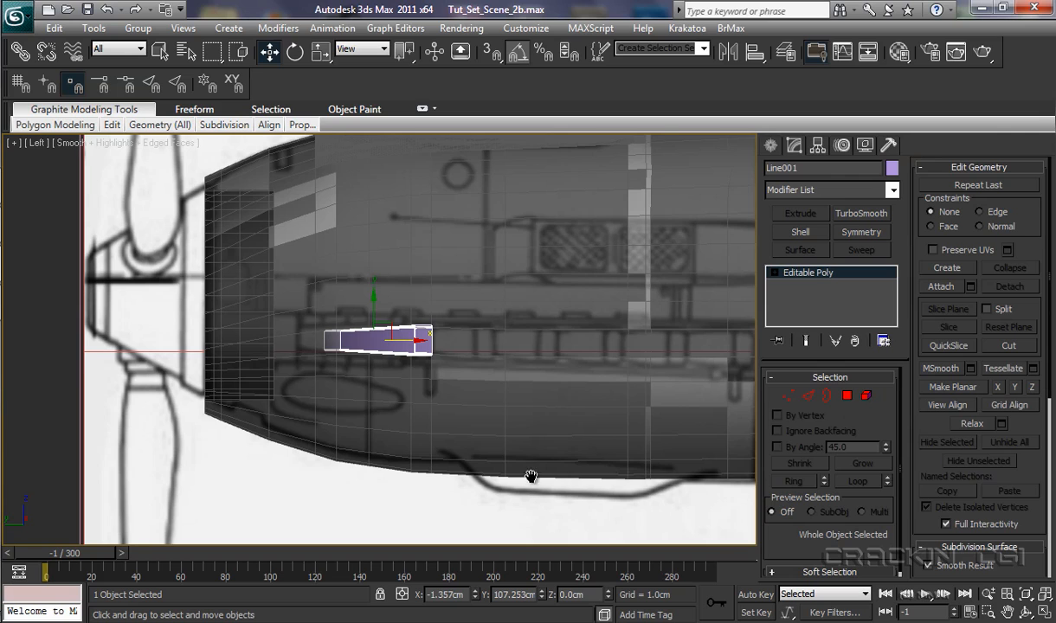
{"action": "middle_click_drag", "start_coordinate": [531, 479], "coordinate": [468, 429]}
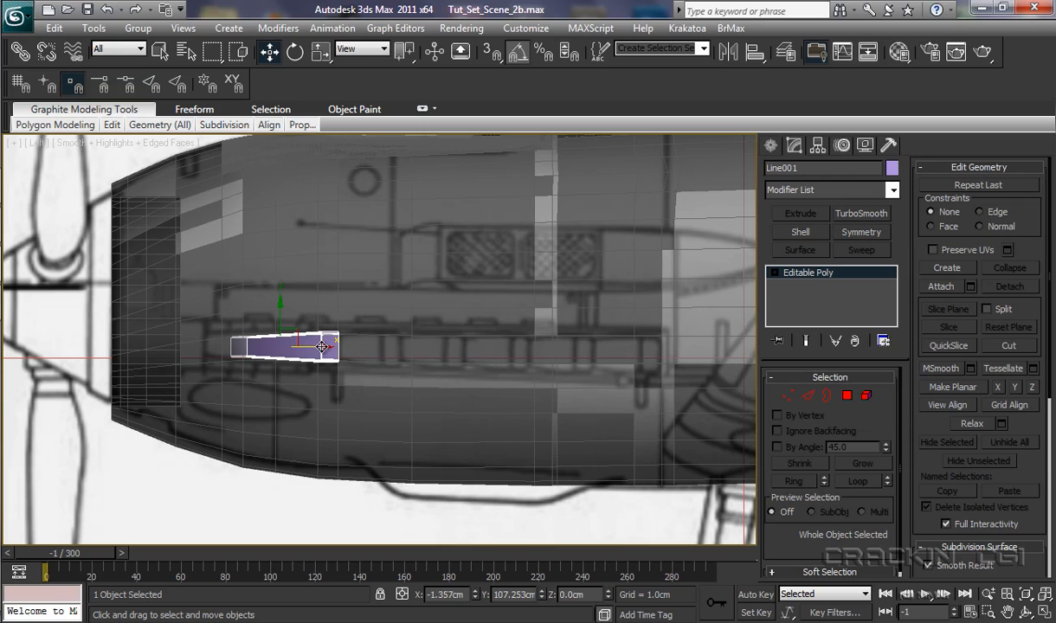
{"action": "left_click_drag", "start_coordinate": [322, 346], "coordinate": [388, 360], "text": "shift"}
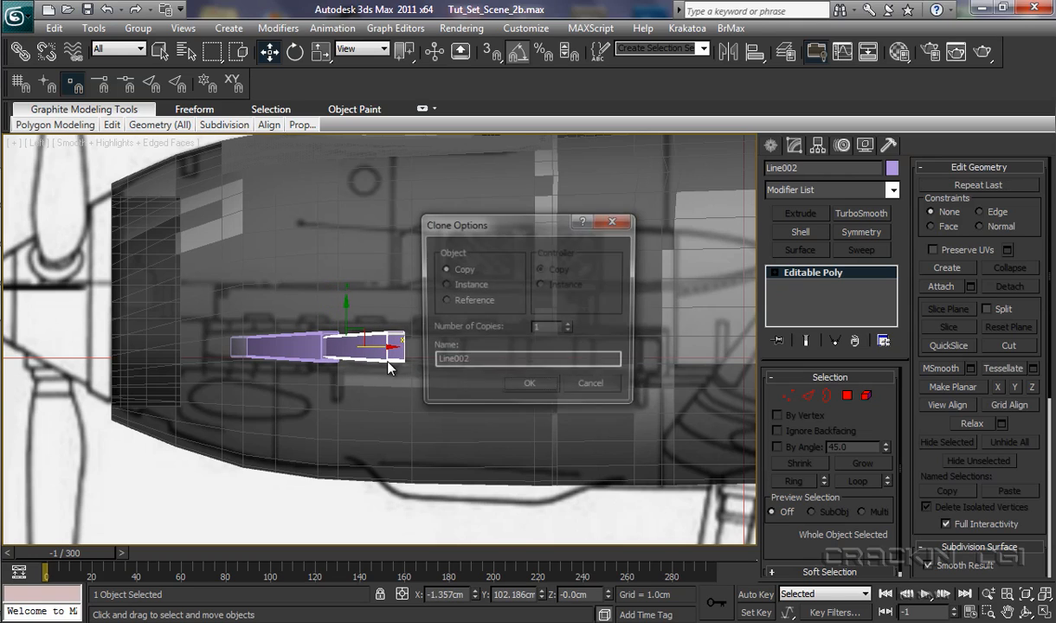
{"action": "left_click", "coordinate": [531, 389]}
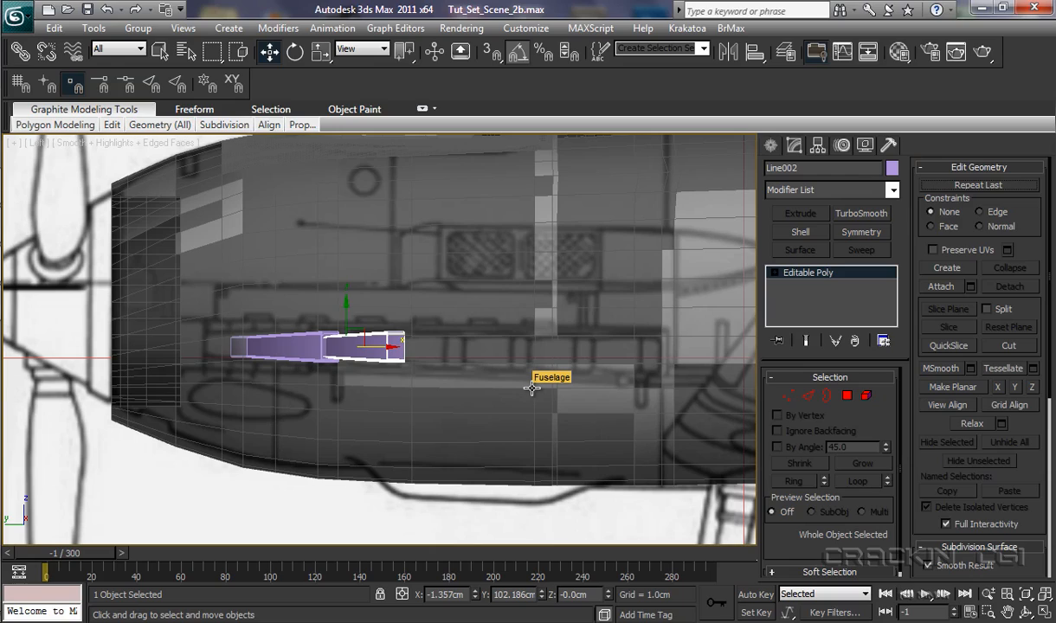
Inspect the two pipes in the Perspective view and delete the rear copy
{"action": "key", "text": "p"}
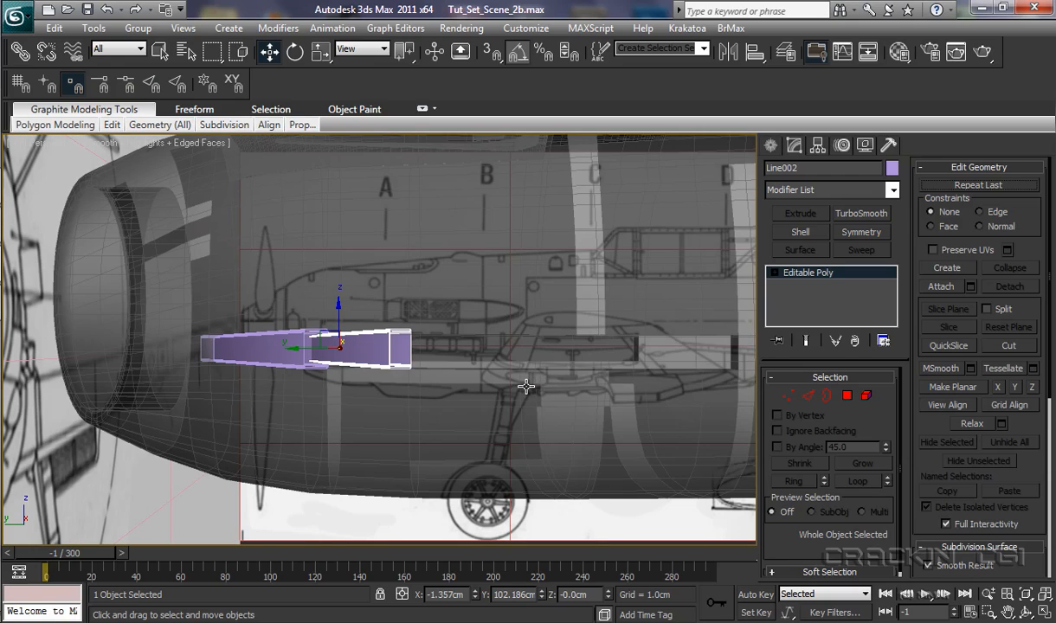
{"action": "mouse_move", "coordinate": [520, 389]}
{"action": "middle_mouse_down", "text": "alt"}
{"action": "mouse_move", "coordinate": [455, 436]}
{"action": "mouse_move", "coordinate": [471, 396]}
{"action": "middle_mouse_up", "text": "alt"}
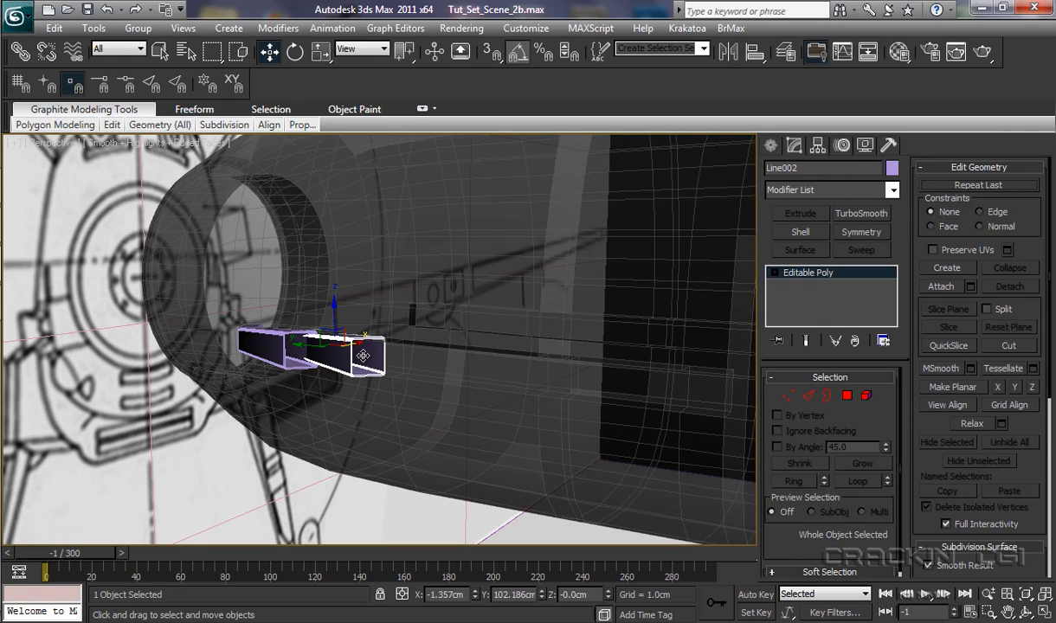
{"action": "key", "text": "Delete"}
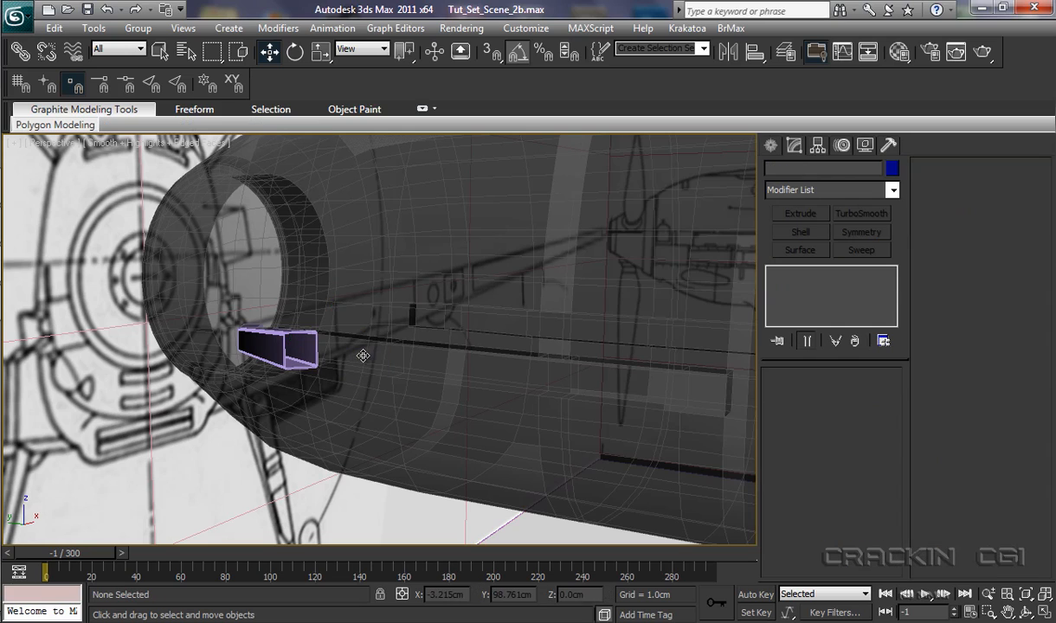
Move the vertices of the exhaust pipe's open rear end outward along X to about -3.88 cm
{"action": "left_click", "coordinate": [278, 352]}
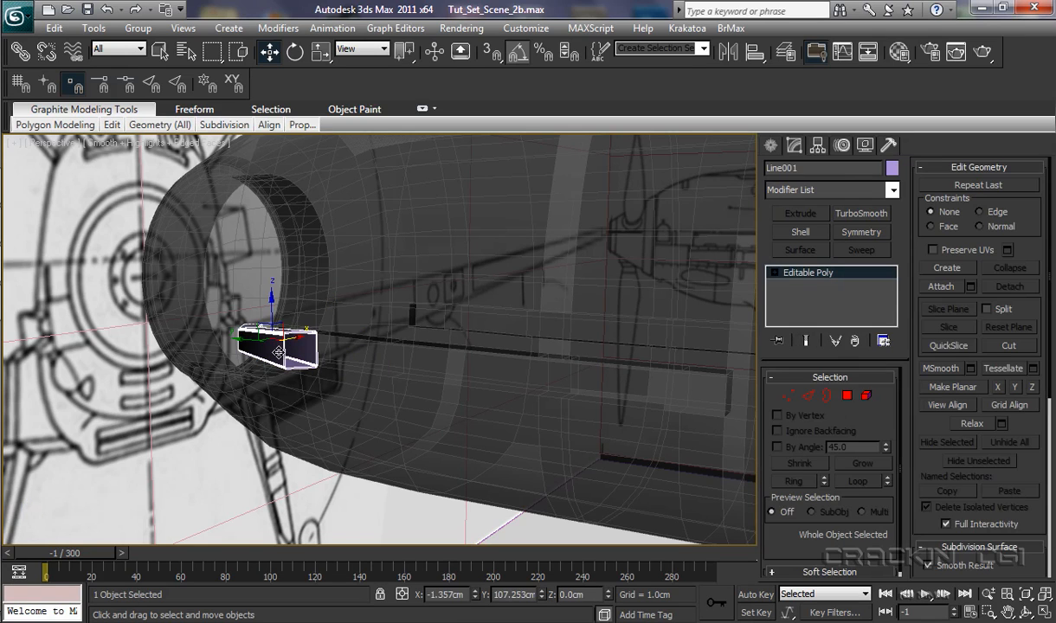
{"action": "left_click", "coordinate": [774, 273]}
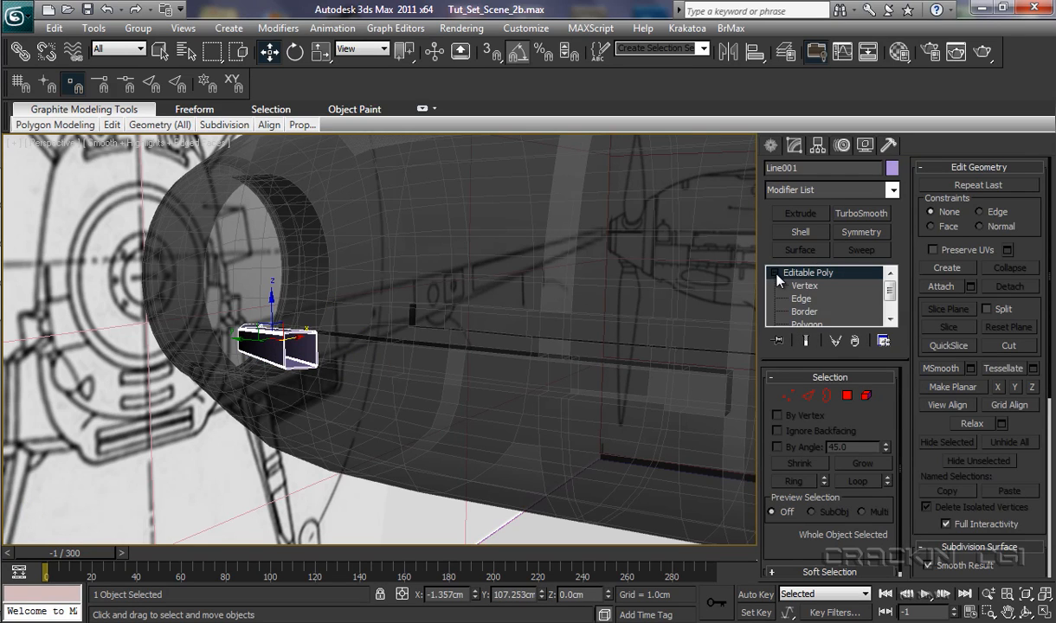
{"action": "left_click", "coordinate": [798, 286]}
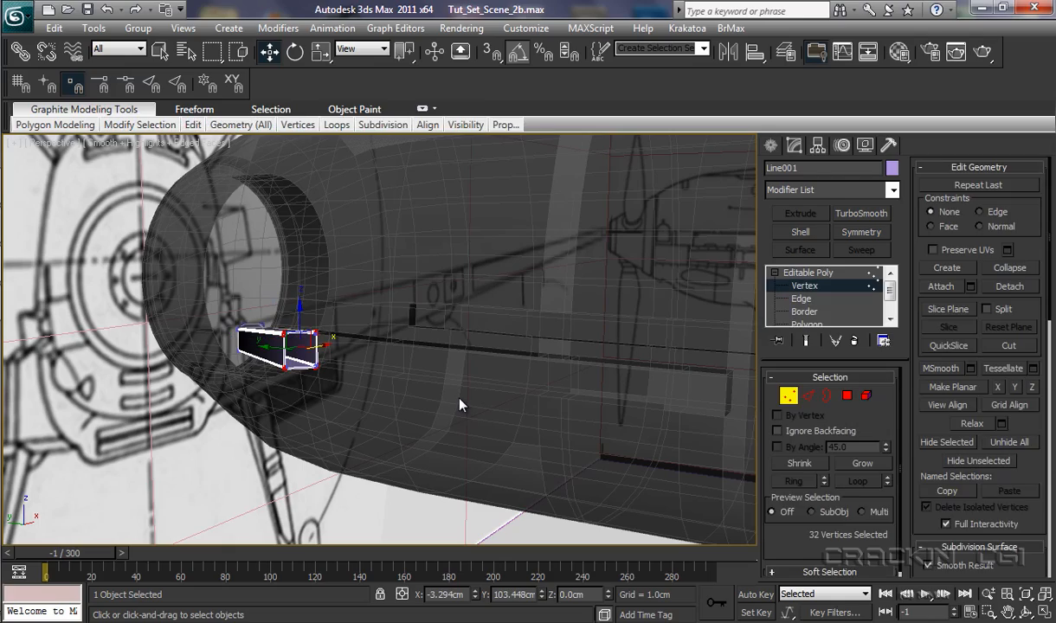
{"action": "middle_click_drag", "start_coordinate": [459, 404], "coordinate": [344, 409], "text": "alt"}
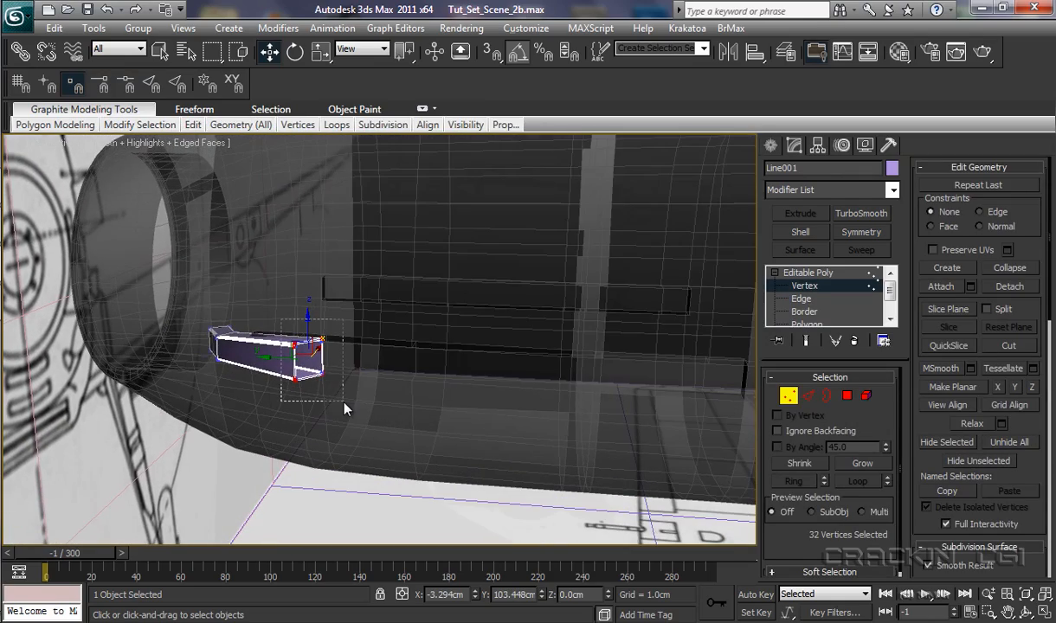
{"action": "left_click_drag", "start_coordinate": [345, 409], "coordinate": [344, 408]}
{"action": "middle_click_drag", "start_coordinate": [424, 413], "coordinate": [329, 410], "text": "alt"}
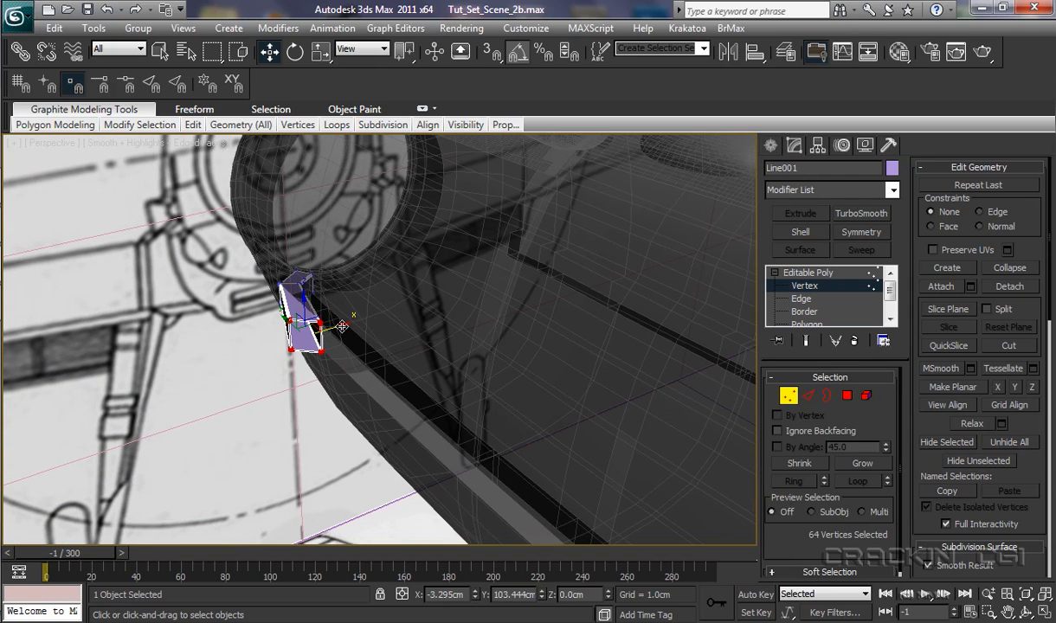
{"action": "left_click_drag", "start_coordinate": [343, 326], "coordinate": [334, 326]}
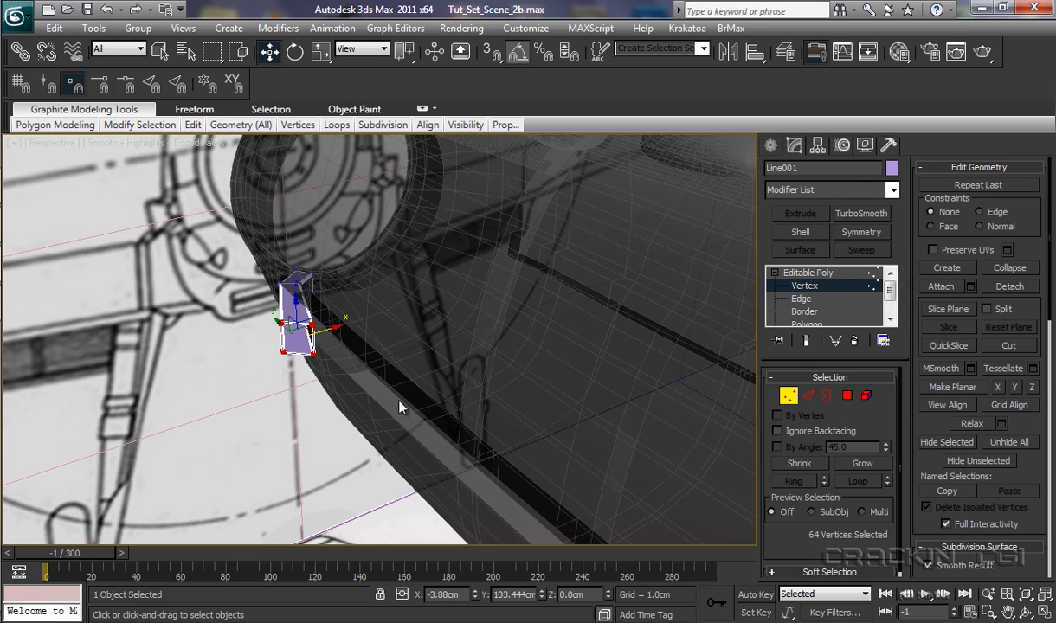
{"action": "left_click", "coordinate": [819, 274]}
In the Left view, make 5 evenly spaced copies of the pipe back along the exhaust slot, the first at about Y 102.37 cm
{"action": "middle_click_drag", "start_coordinate": [471, 408], "coordinate": [568, 409], "text": "alt"}
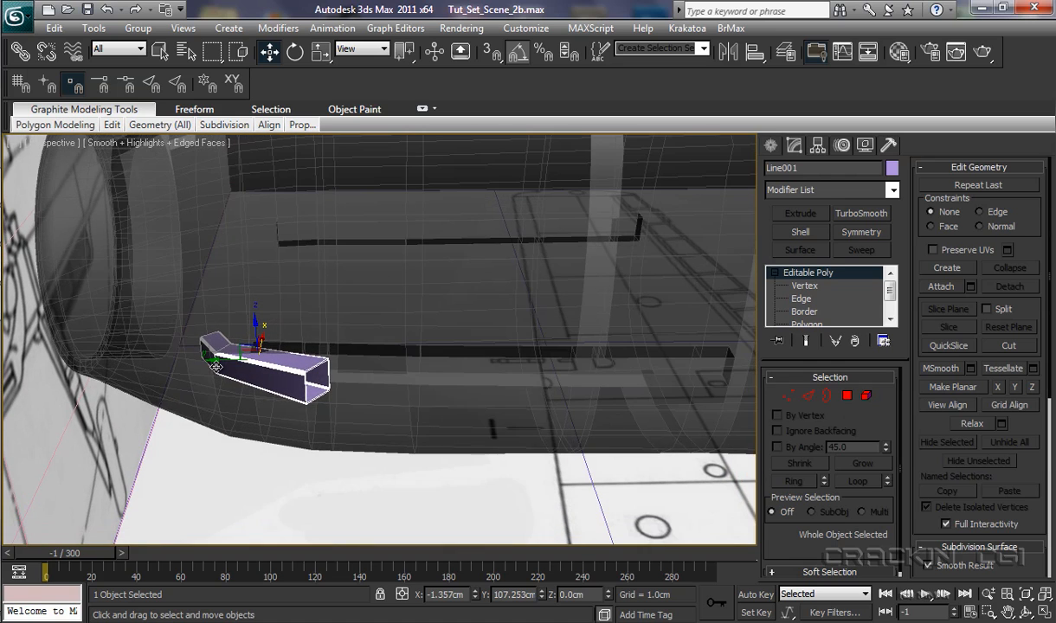
{"action": "key", "text": "l"}
{"action": "key", "text": "z"}
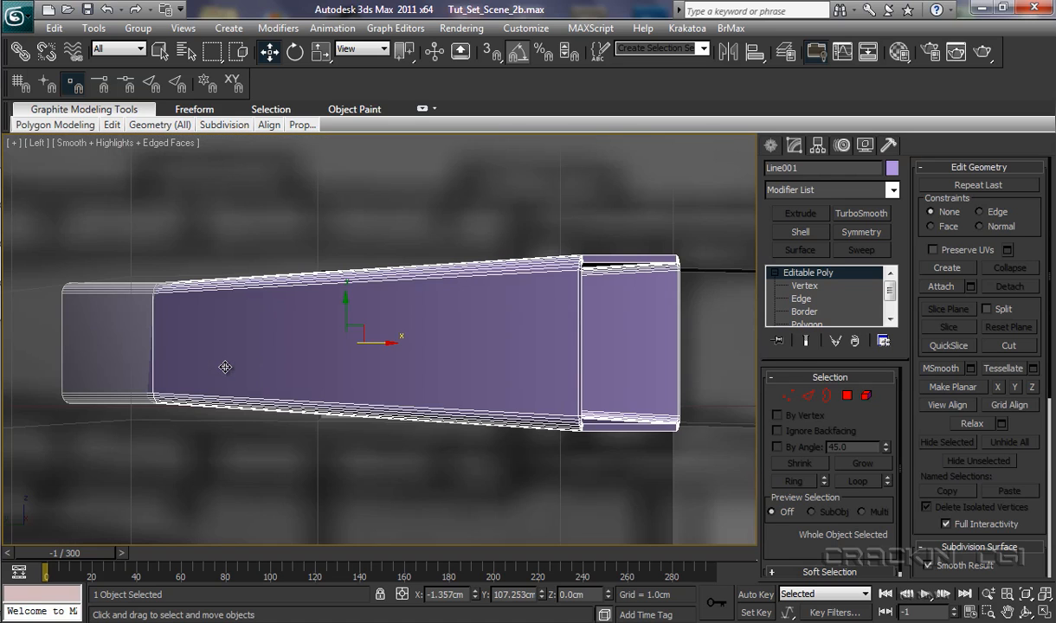
{"action": "middle_click_drag", "start_coordinate": [443, 467], "coordinate": [424, 570], "text": "ctrl+alt"}
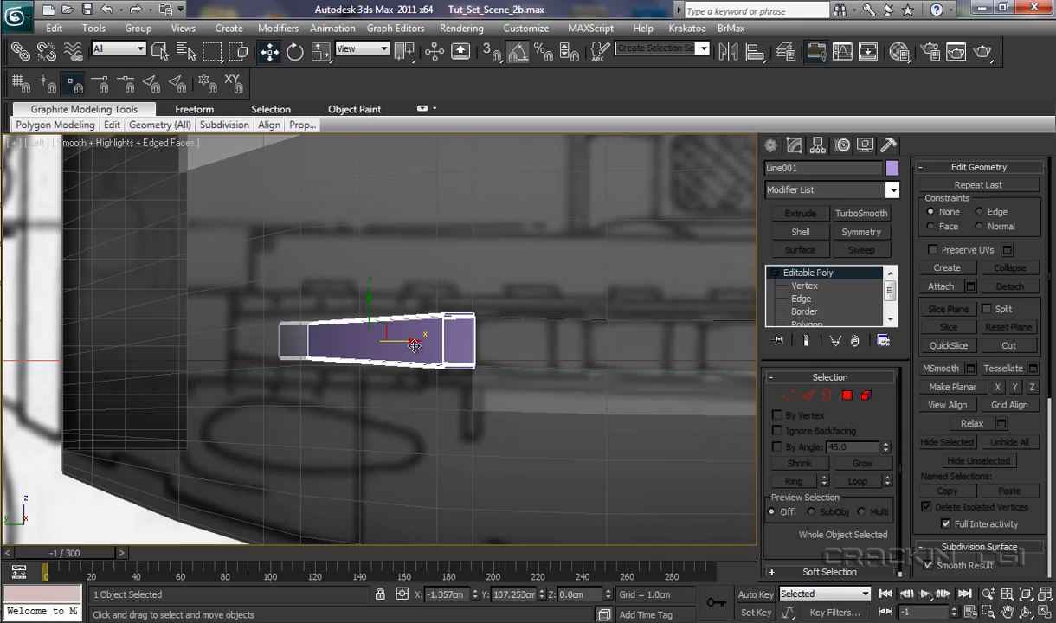
{"action": "left_click_drag", "start_coordinate": [413, 341], "coordinate": [528, 377], "text": "shift"}
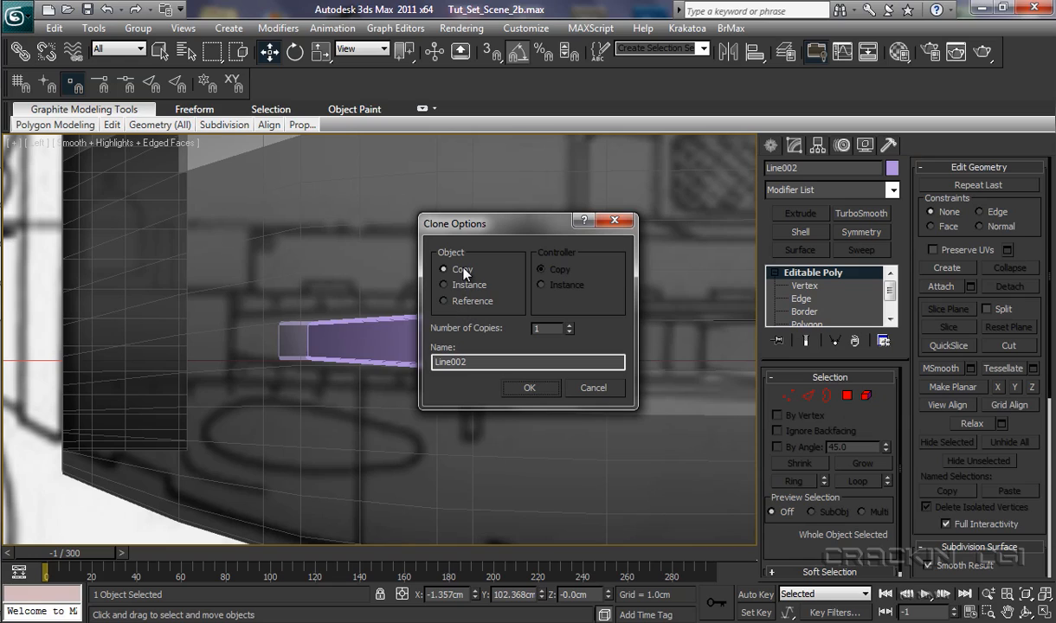
{"action": "left_click", "coordinate": [542, 330]}
{"action": "type", "text": "5"}
{"action": "left_click", "coordinate": [535, 390]}
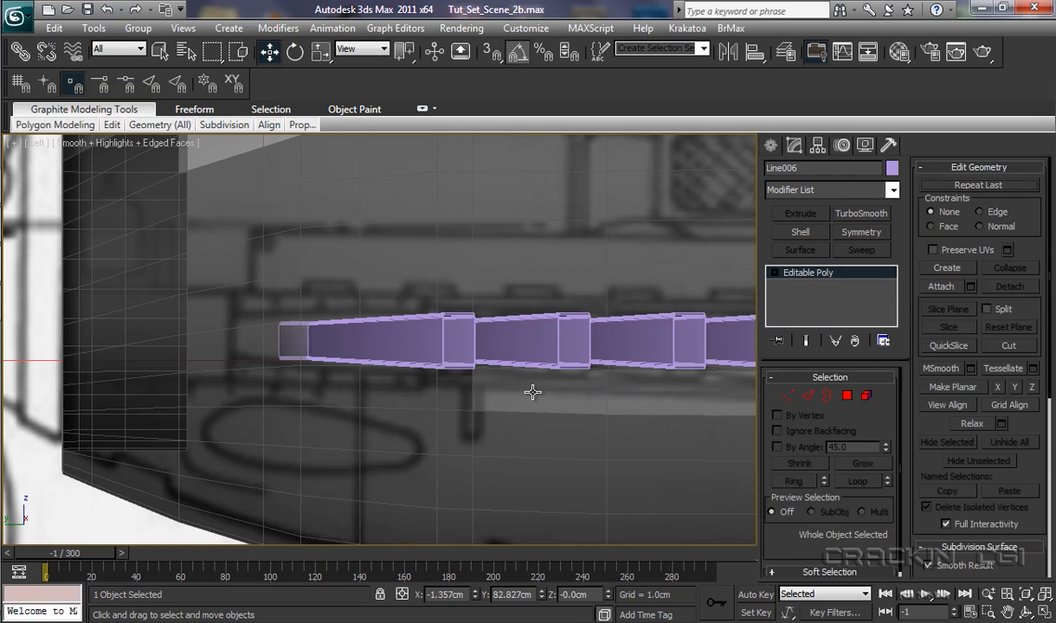
{"action": "scroll", "coordinate": [550, 408], "scroll_direction": "down", "scroll_amount": 4}
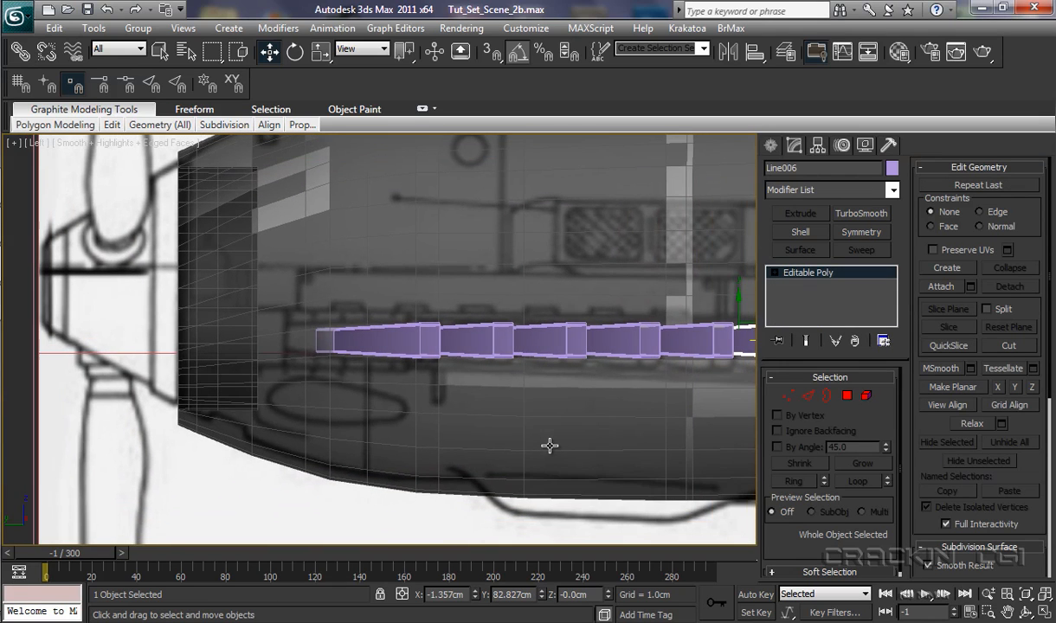
{"action": "middle_click_drag", "start_coordinate": [585, 432], "coordinate": [466, 433]}
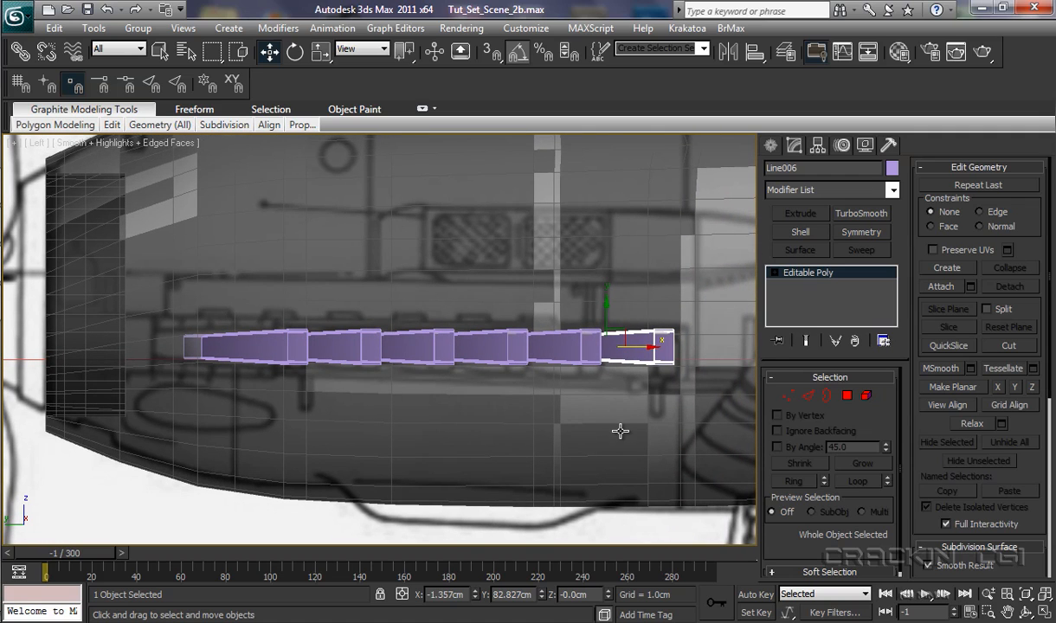
In the Perspective view, attach Line001 through Line005 to the rearmost pipe so all six pipes form one object
{"action": "key", "text": "p"}
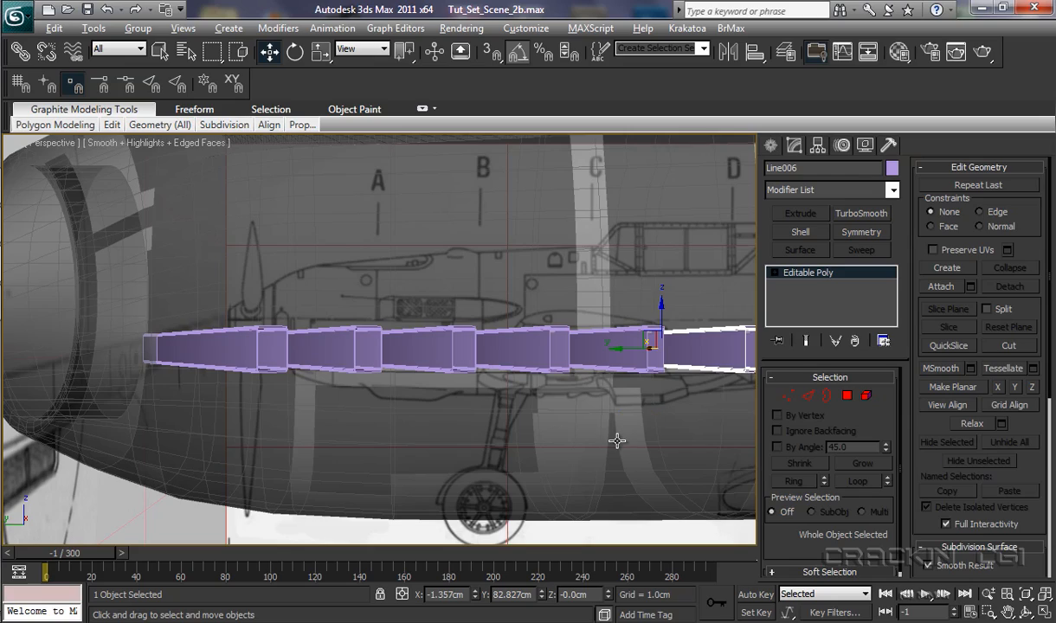
{"action": "middle_click_drag", "start_coordinate": [617, 440], "coordinate": [506, 468], "text": "alt"}
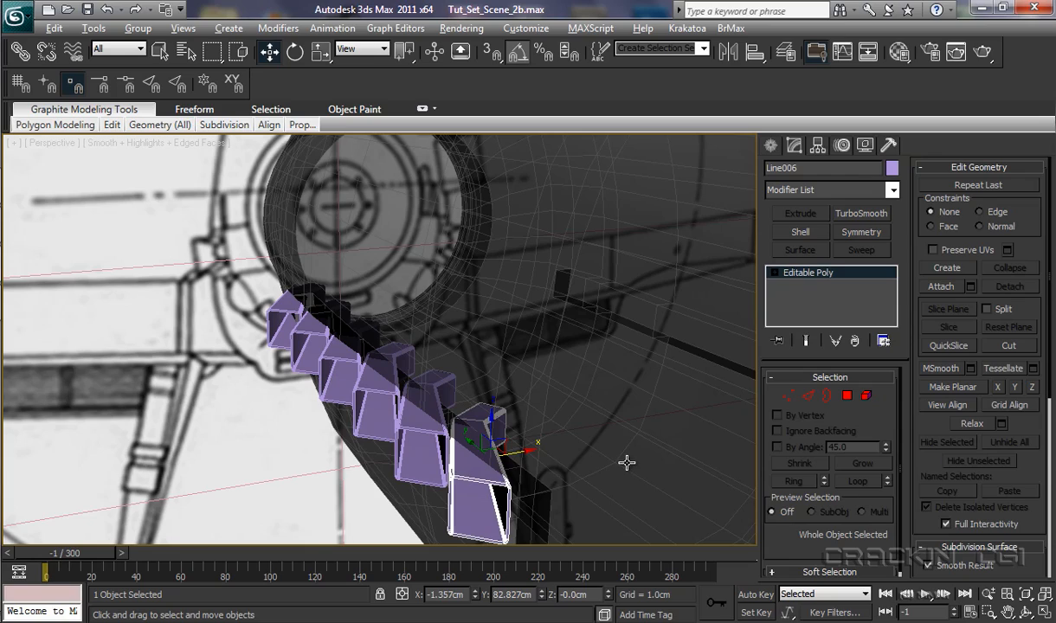
{"action": "middle_click_drag", "start_coordinate": [627, 460], "coordinate": [648, 452], "text": "alt"}
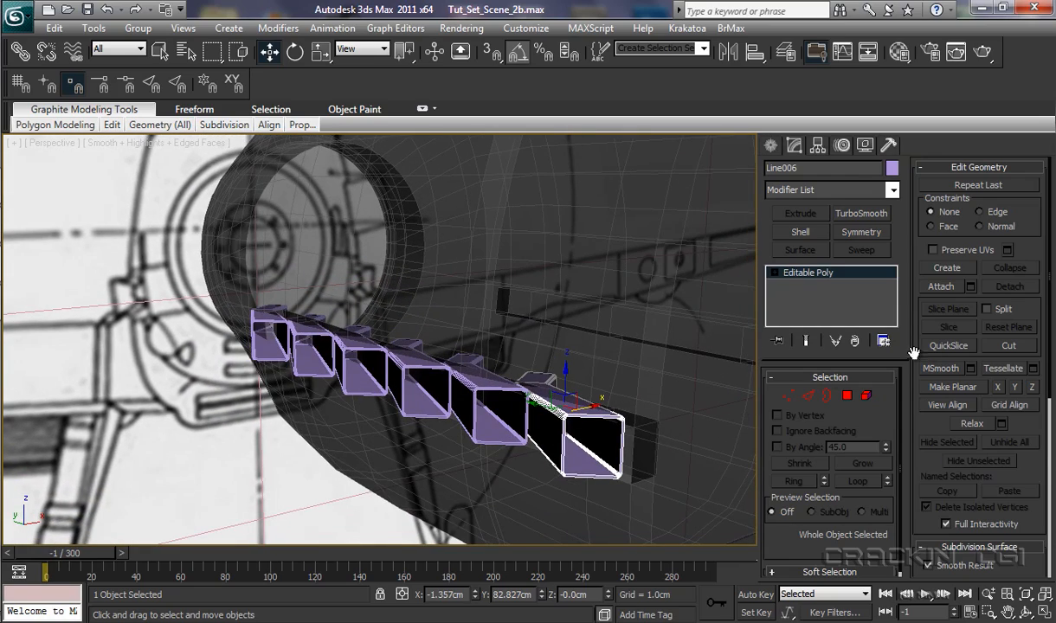
{"action": "left_click", "coordinate": [971, 287]}
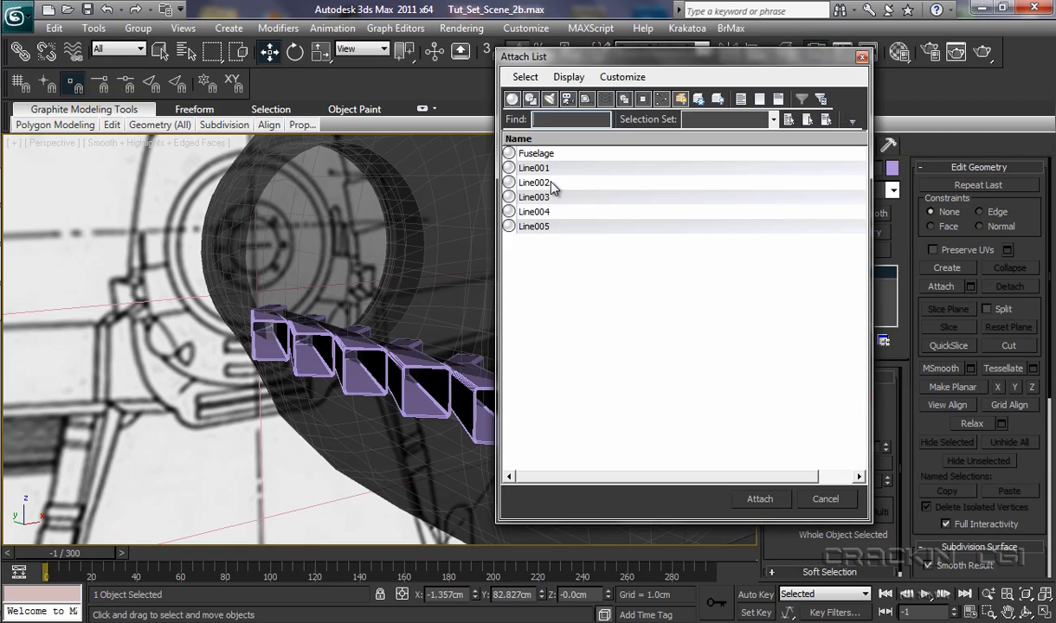
{"action": "left_click", "coordinate": [530, 168]}
{"action": "left_click", "coordinate": [544, 227], "text": "shift"}
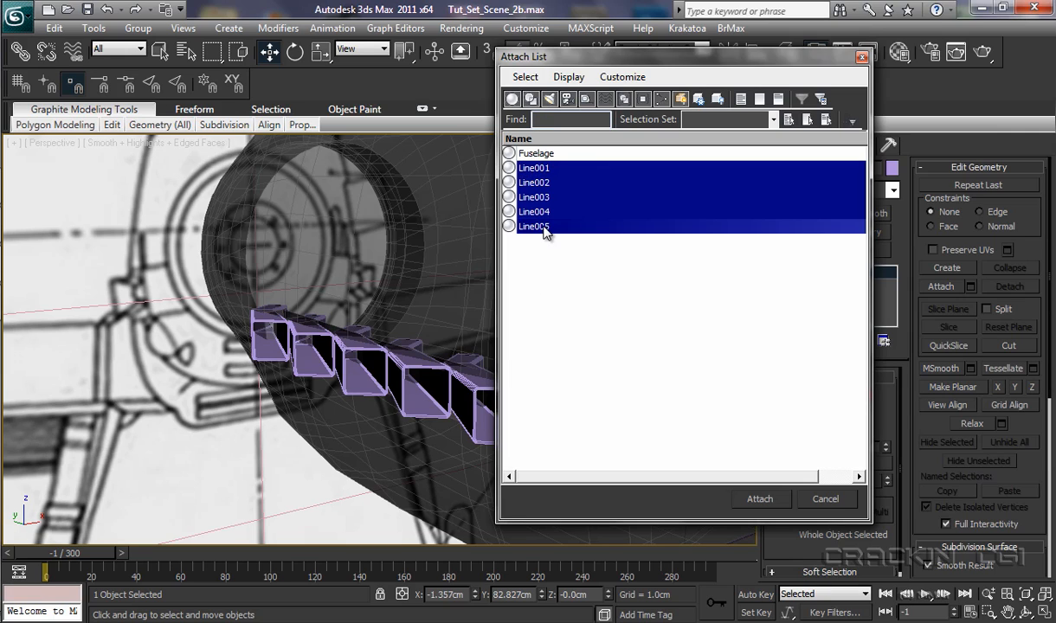
{"action": "left_click", "coordinate": [761, 501]}
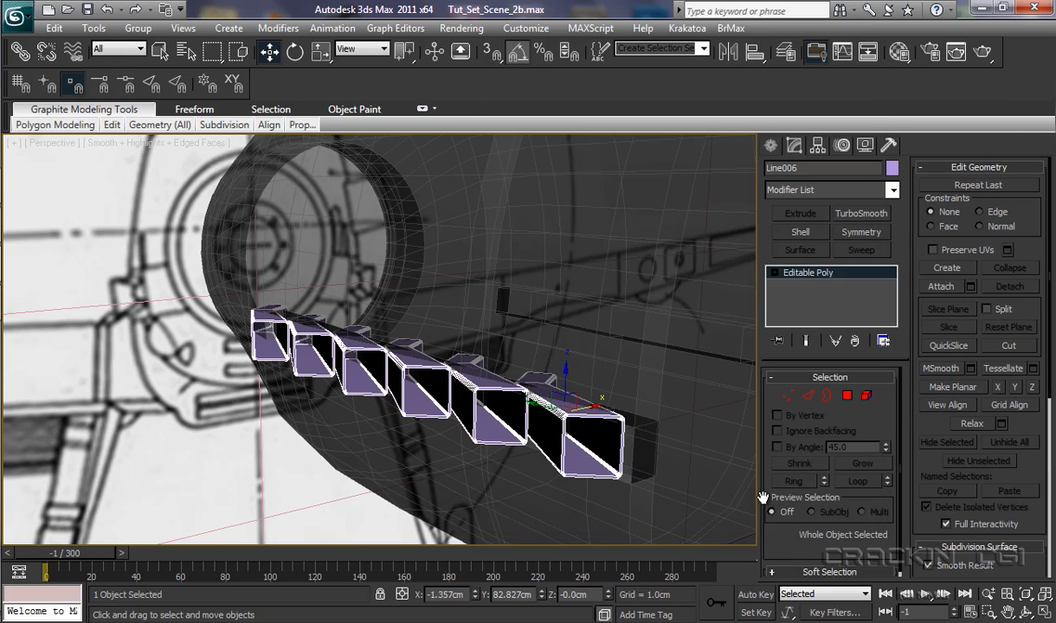
Set the object color of the combined exhaust pipes to the dark grey of the 3ds Max palette
{"action": "left_click", "coordinate": [893, 169]}
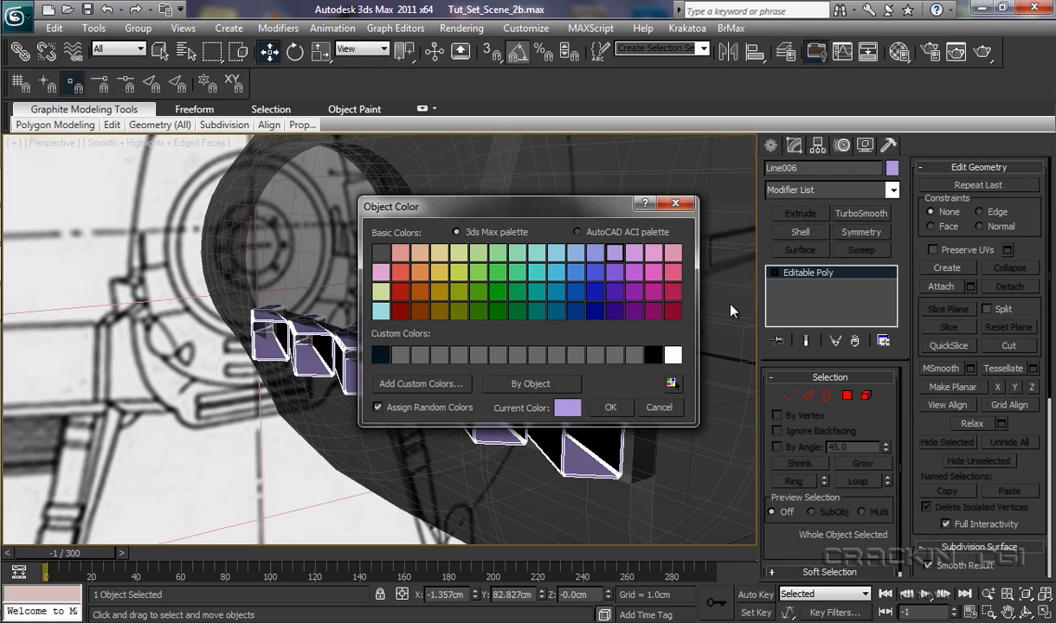
{"action": "left_click", "coordinate": [387, 255]}
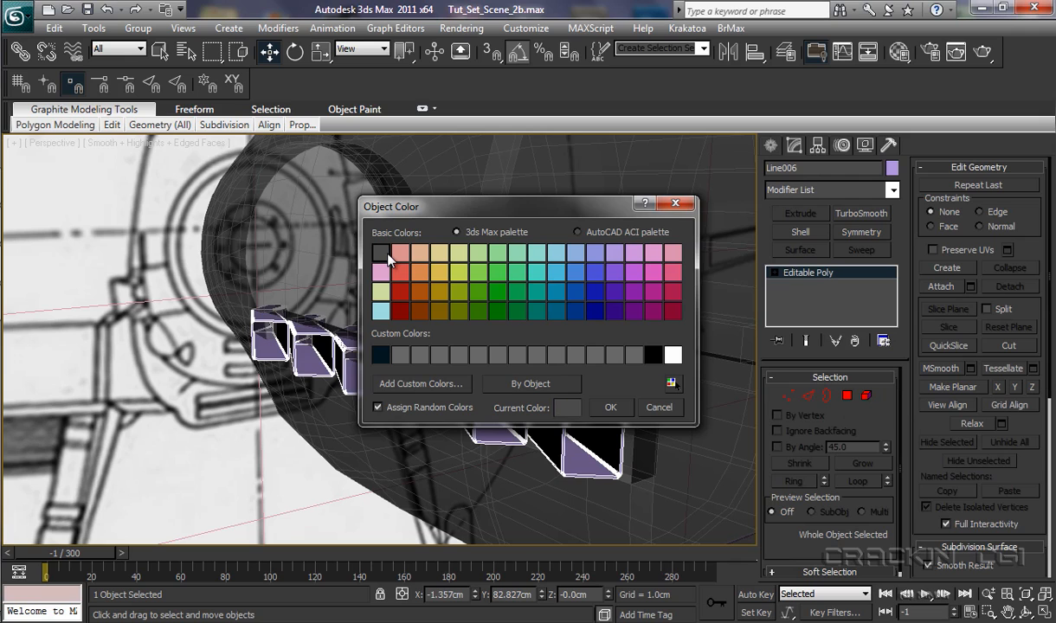
{"action": "left_click", "coordinate": [610, 408]}
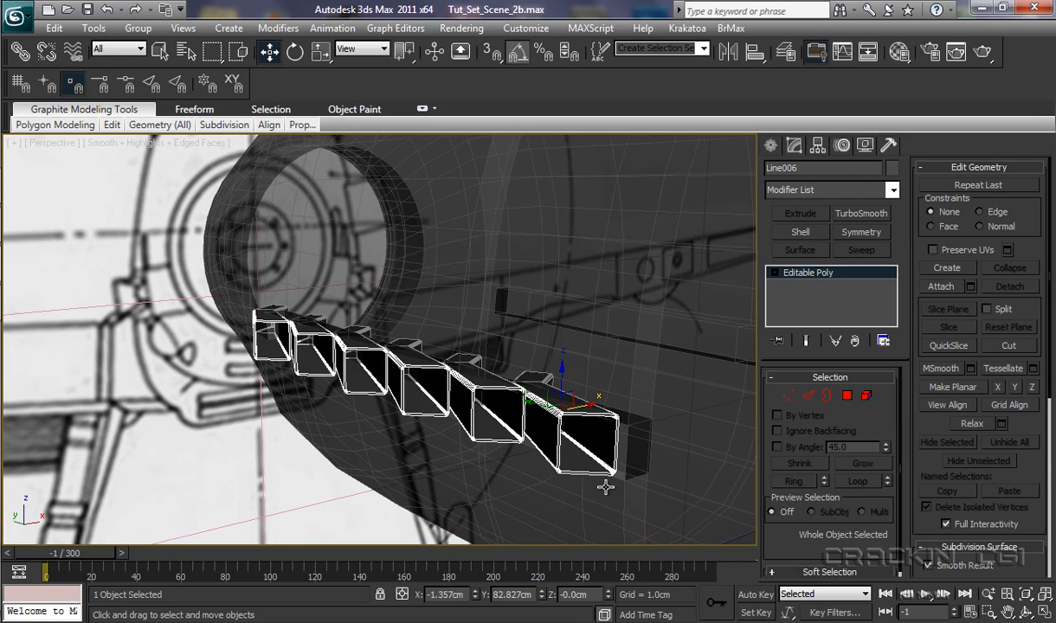
Select the fuselage and turn off its see-through display
{"action": "middle_click_drag", "start_coordinate": [606, 486], "coordinate": [640, 137], "text": "ctrl+alt"}
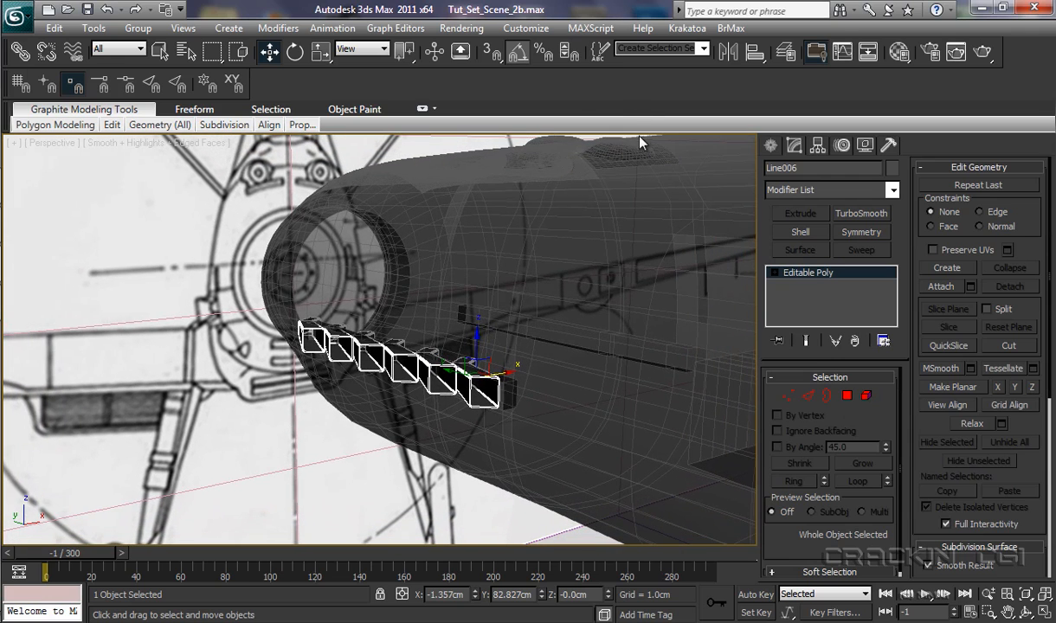
{"action": "left_click", "coordinate": [575, 312]}
{"action": "key", "text": "alt+x"}
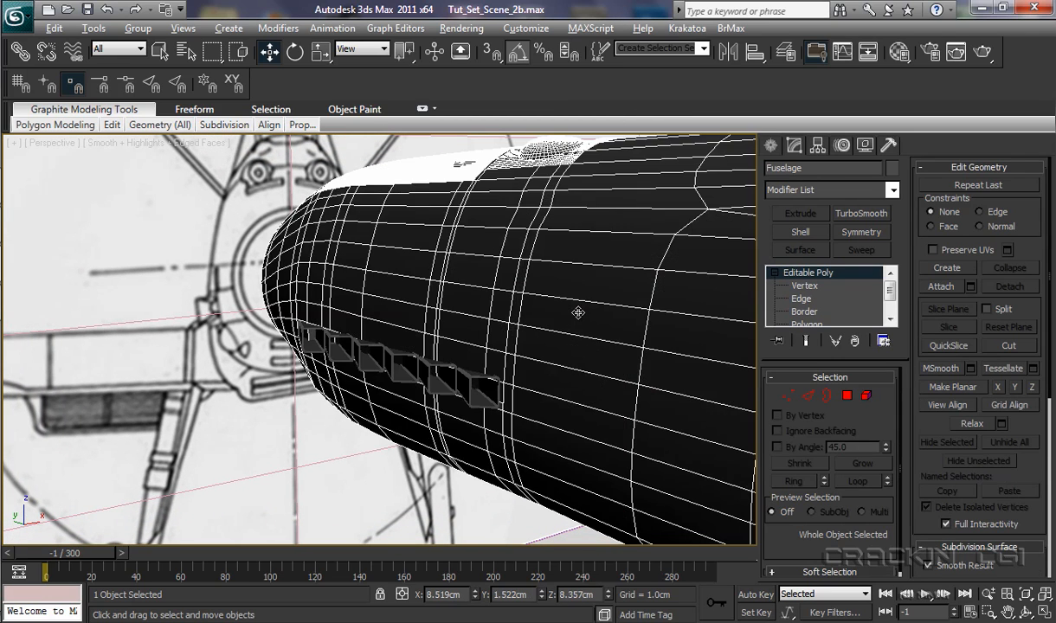
Render the whole fuselage from a front three-quarter angle in the Perspective view, check the exhausts, and close the rendered image
{"action": "middle_click_drag", "start_coordinate": [503, 310], "coordinate": [636, 351], "text": "alt"}
{"action": "scroll", "coordinate": [623, 298], "scroll_direction": "down", "scroll_amount": 3}
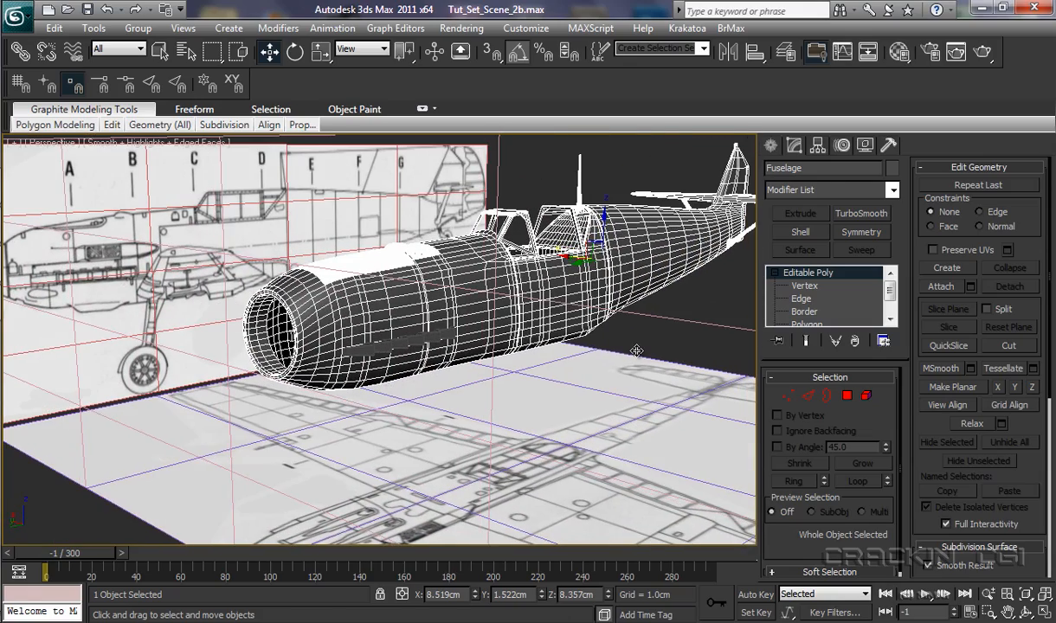
{"action": "key", "text": "F10"}
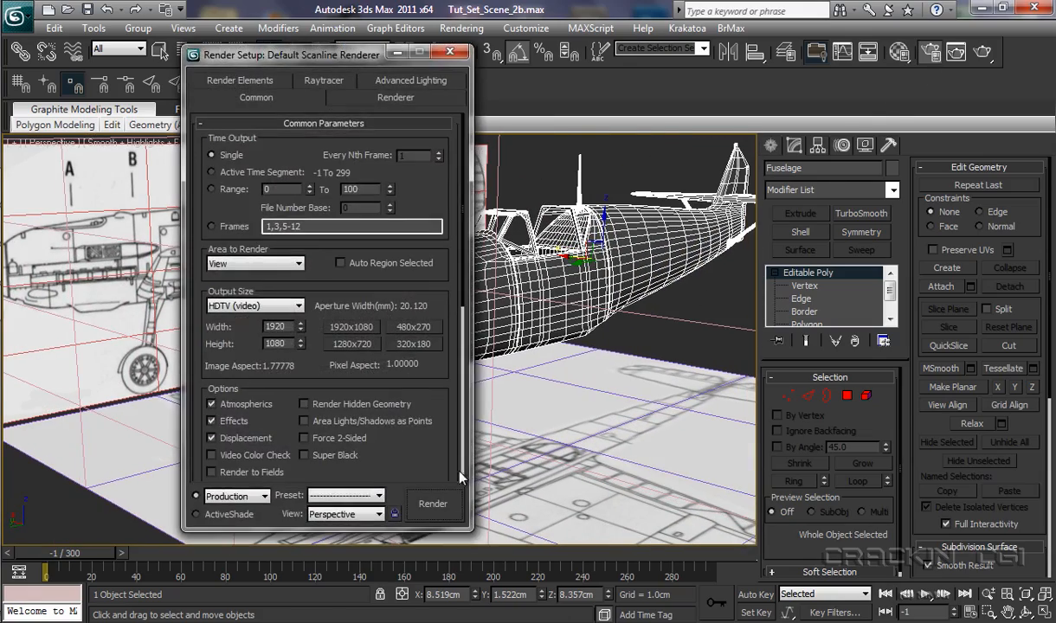
{"action": "left_click", "coordinate": [433, 504]}
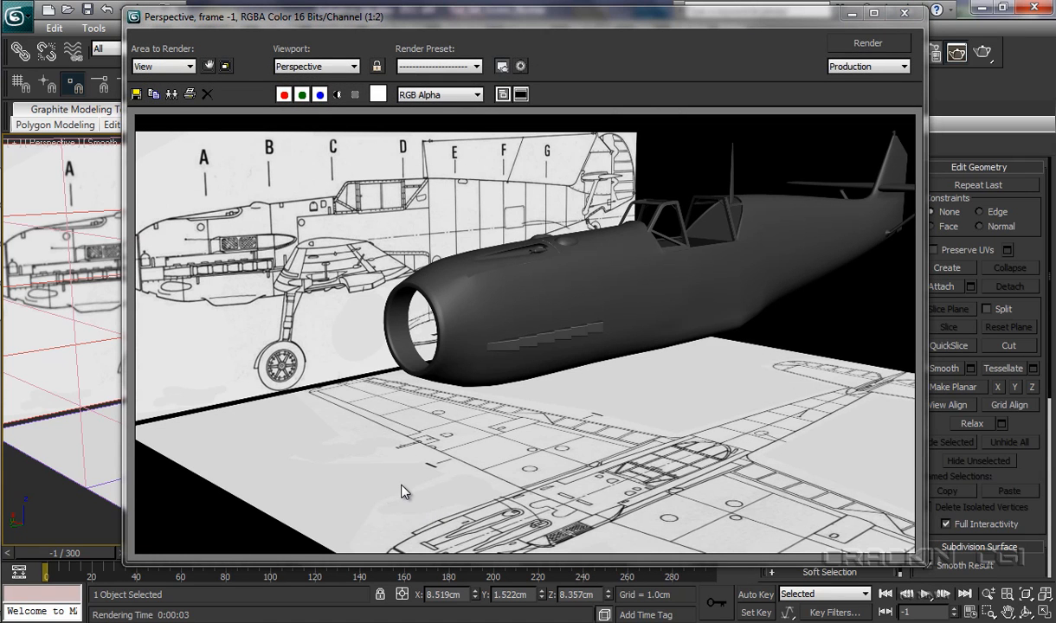
{"action": "left_click", "coordinate": [905, 13]}
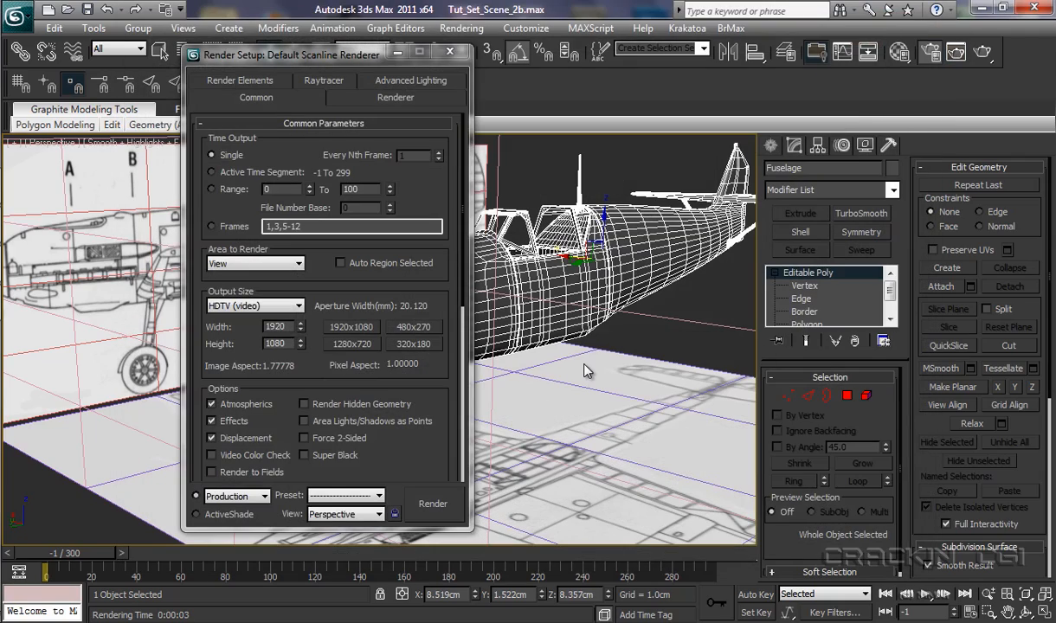
Render the nose from the rear-facing side of the exhaust openings, then close the rendered image and the render setup
{"action": "middle_click_drag", "start_coordinate": [585, 370], "coordinate": [446, 368], "text": "alt"}
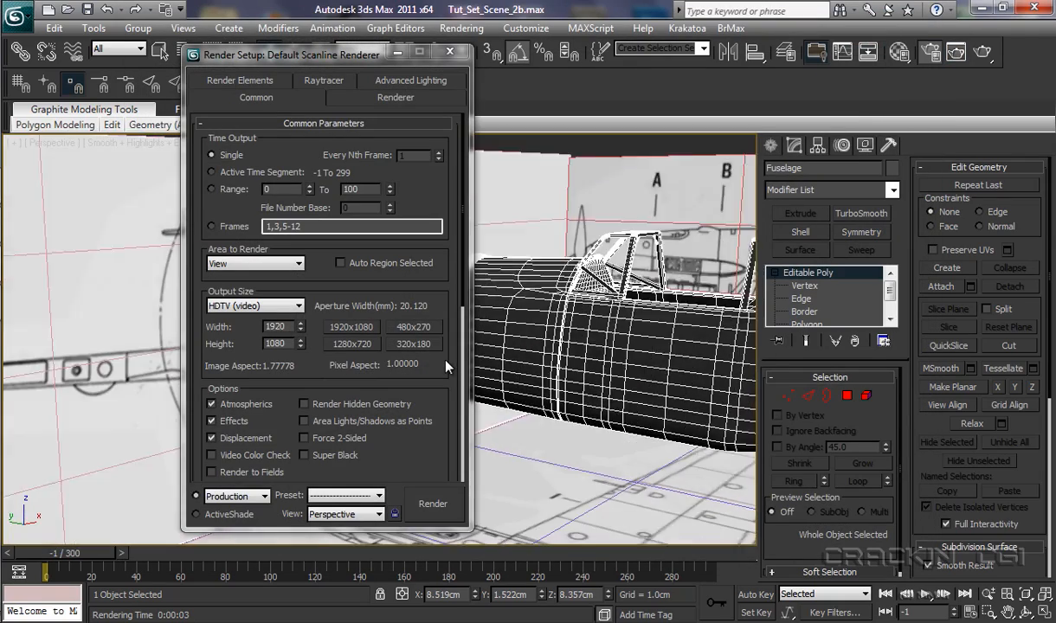
{"action": "left_click", "coordinate": [426, 507]}
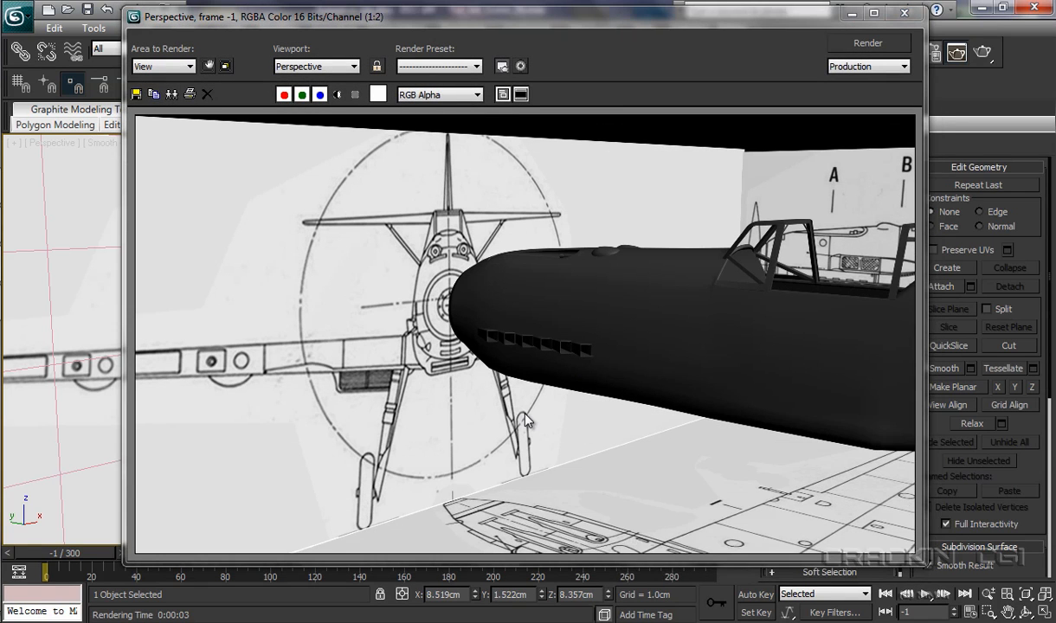
{"action": "left_click", "coordinate": [905, 13]}
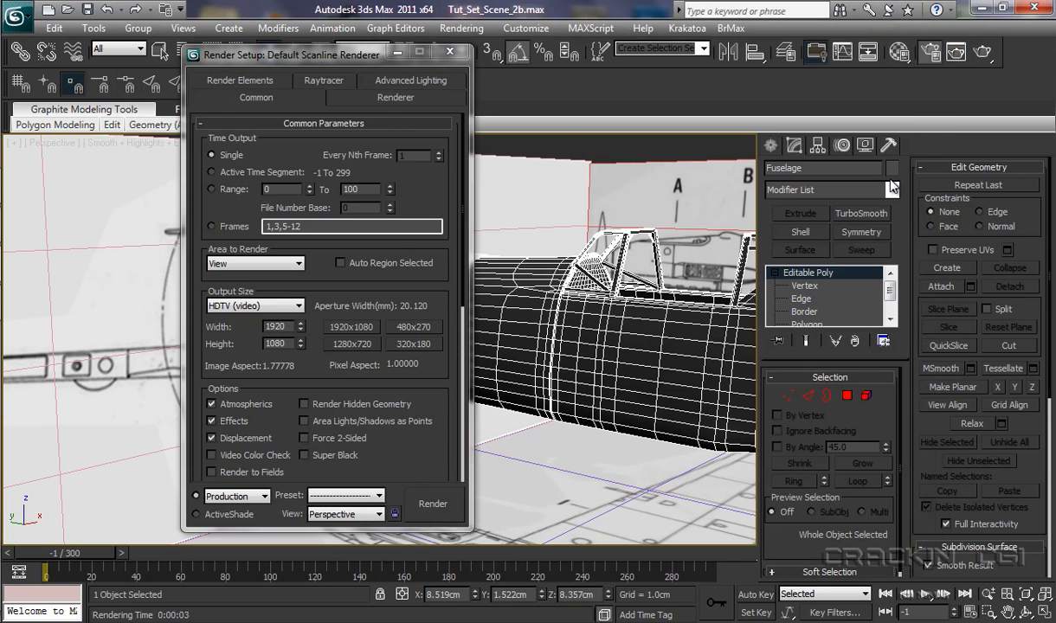
{"action": "left_click", "coordinate": [454, 53]}
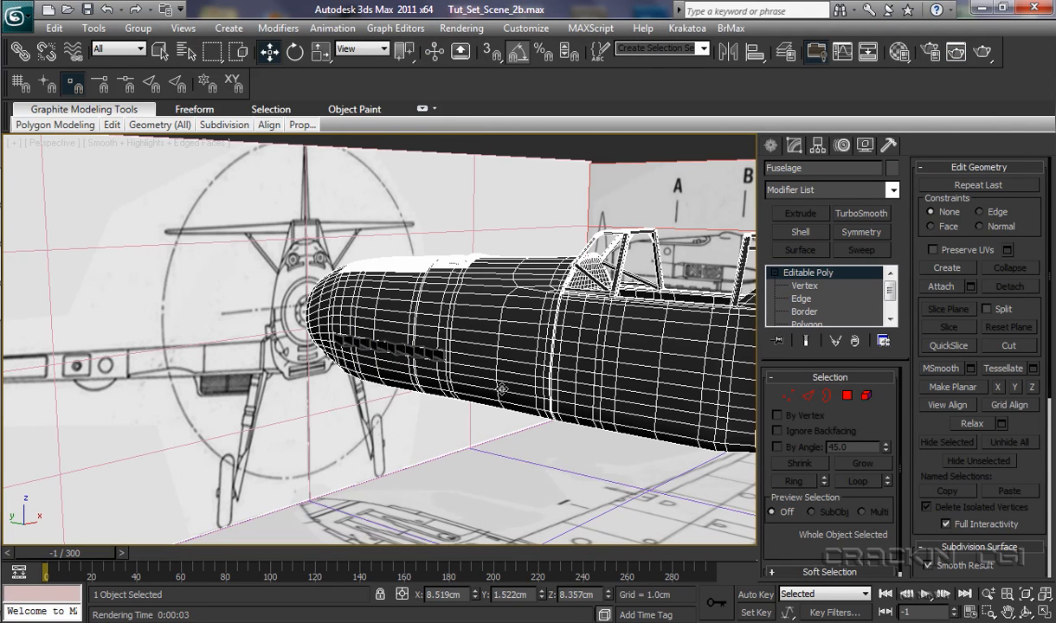
Unhide the Tail_Section, Front_Wing and Cockpit layers in the layer manager, then close it
{"action": "middle_click_drag", "start_coordinate": [502, 389], "coordinate": [642, 394], "text": "alt"}
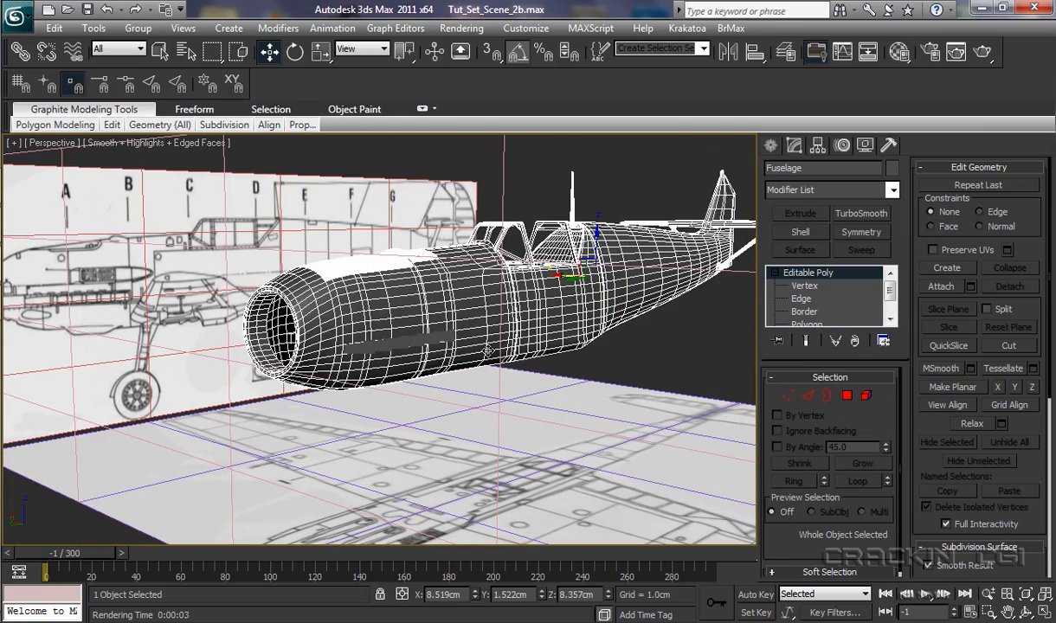
{"action": "middle_click_drag", "start_coordinate": [466, 334], "coordinate": [378, 383]}
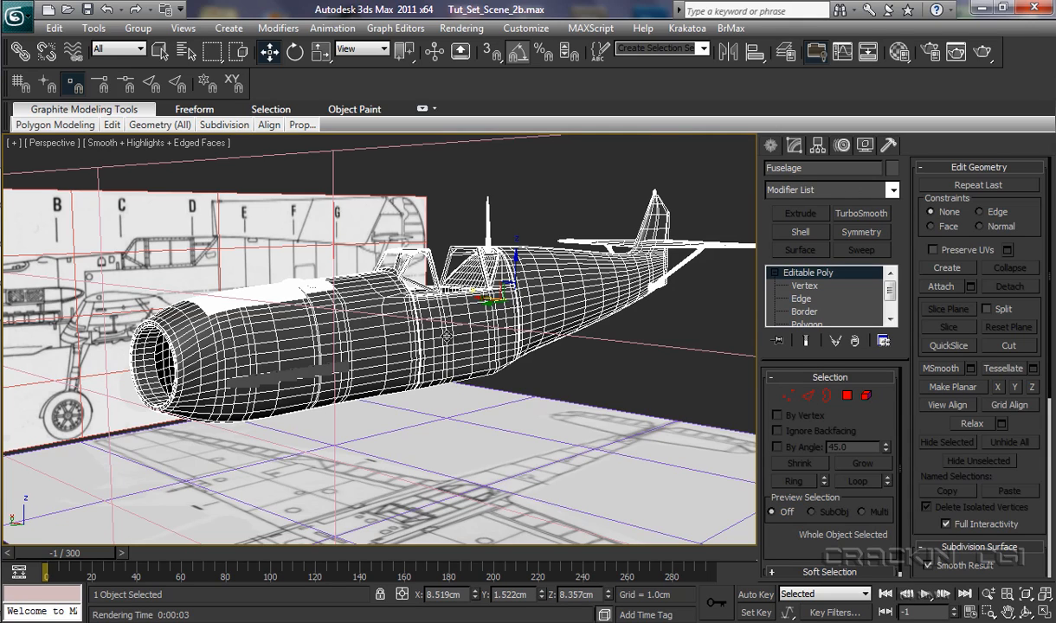
{"action": "left_click", "coordinate": [787, 60]}
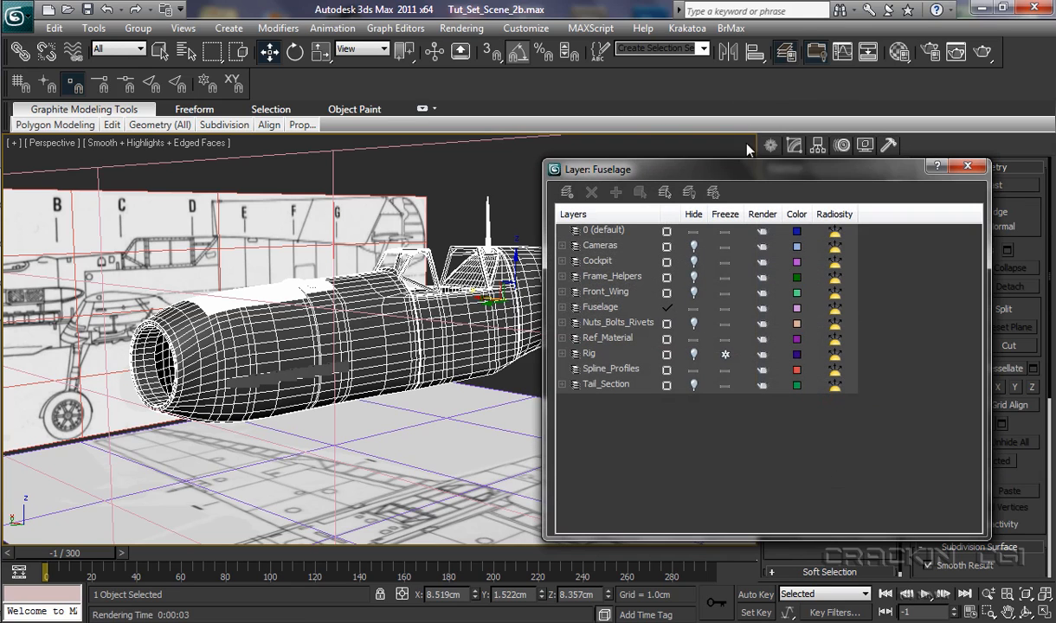
{"action": "left_click", "coordinate": [694, 386]}
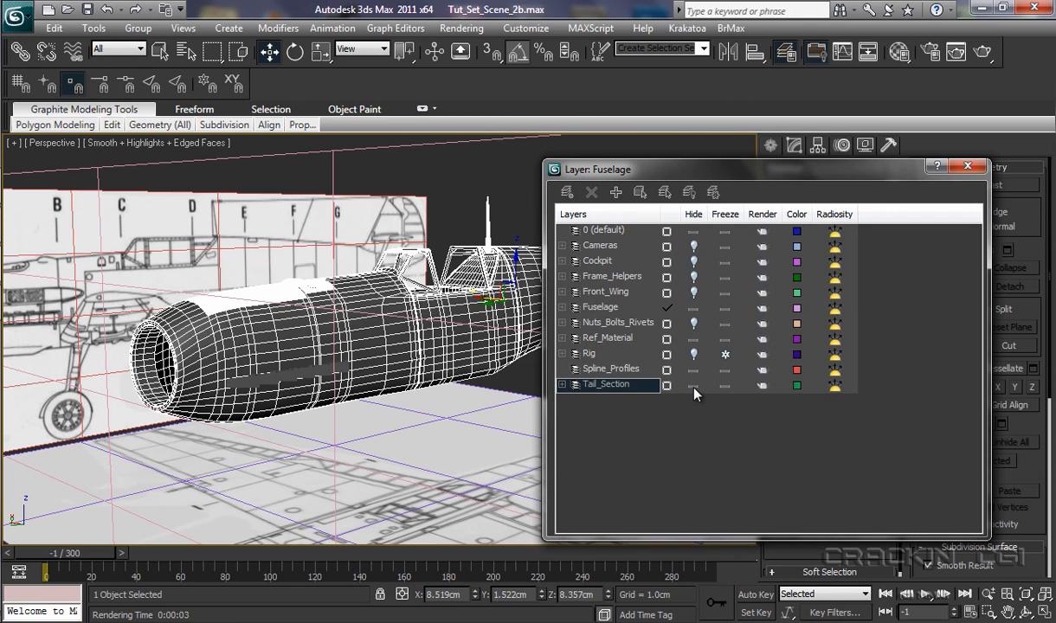
{"action": "left_click", "coordinate": [693, 294]}
{"action": "left_click", "coordinate": [693, 263]}
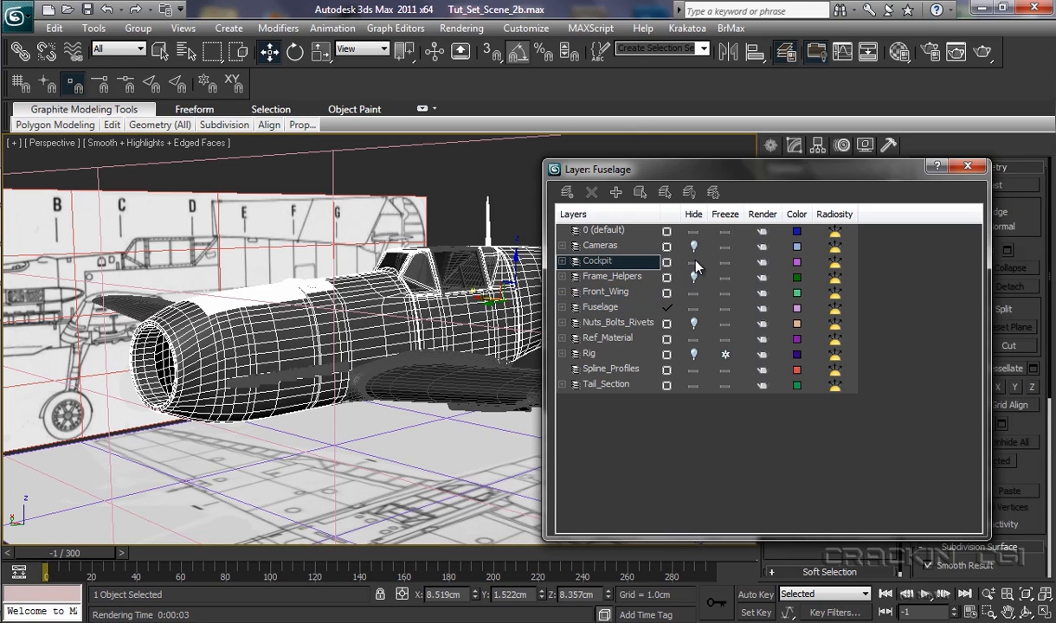
{"action": "left_click", "coordinate": [968, 166]}
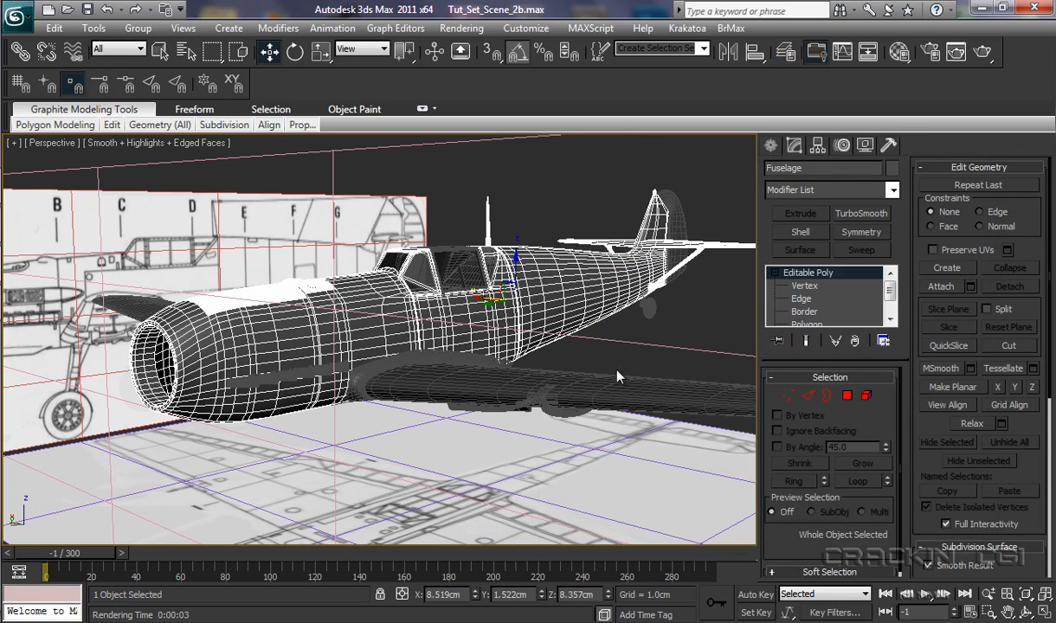
Render the whole aircraft with its wings, cockpit and tail from a front three-quarter angle in the Perspective view
{"action": "mouse_move", "coordinate": [503, 423]}
{"action": "middle_mouse_down", "text": "alt"}
{"action": "mouse_move", "coordinate": [551, 438]}
{"action": "mouse_move", "coordinate": [523, 426]}
{"action": "middle_mouse_up", "text": "alt"}
{"action": "scroll", "coordinate": [368, 390], "scroll_direction": "down", "scroll_amount": 2}
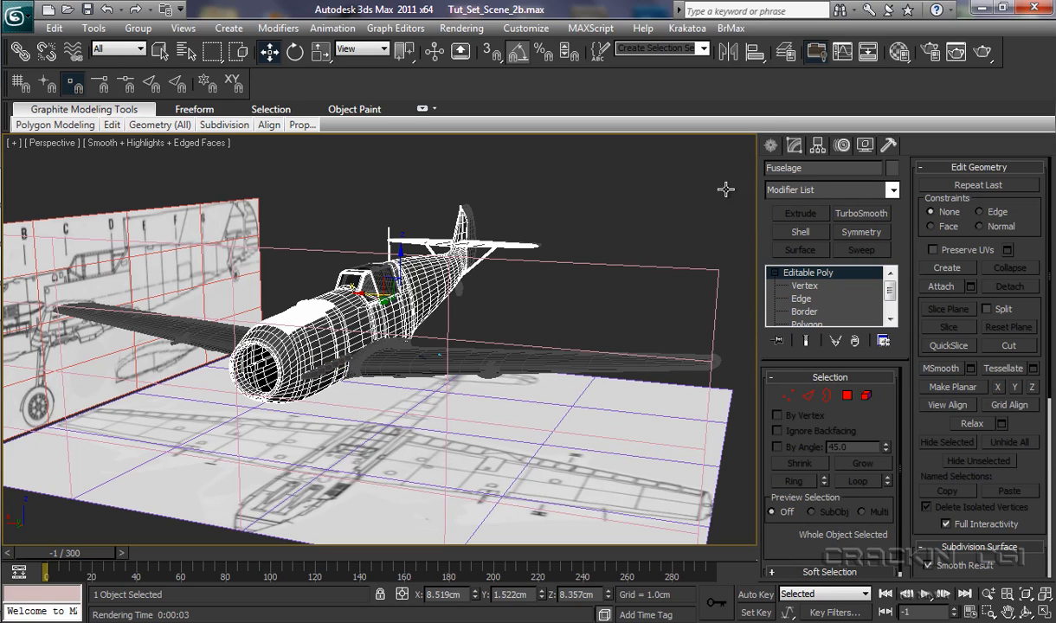
{"action": "left_click", "coordinate": [930, 52]}
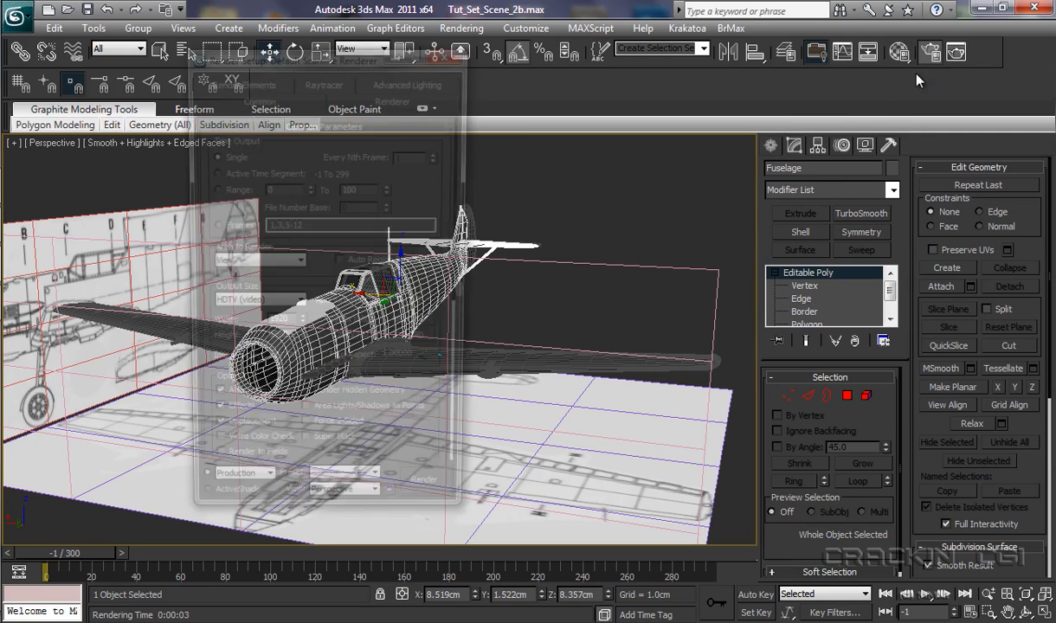
{"action": "left_click", "coordinate": [433, 505]}
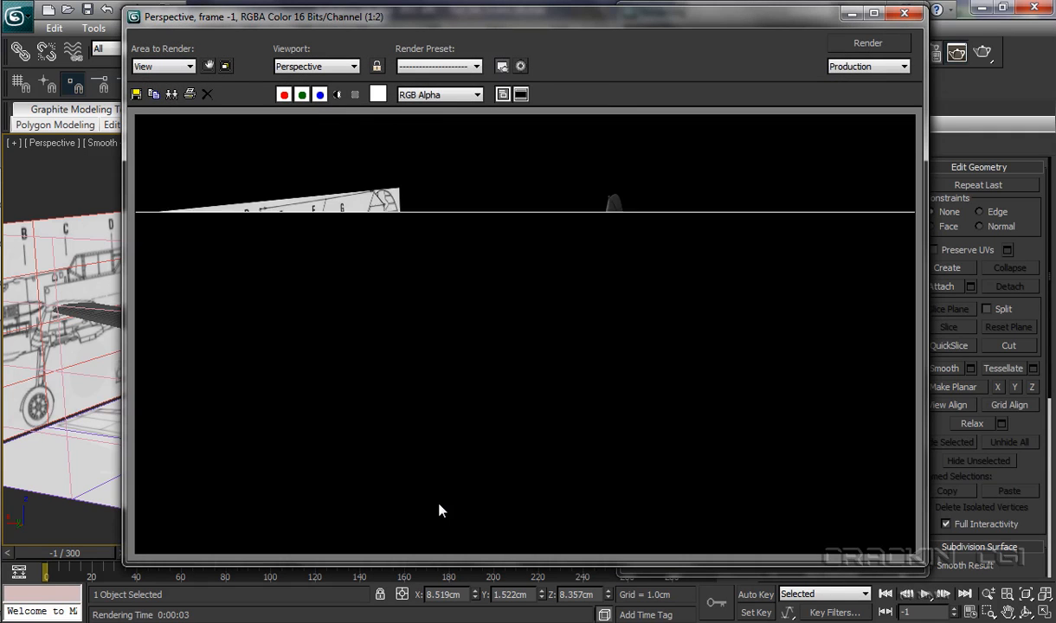